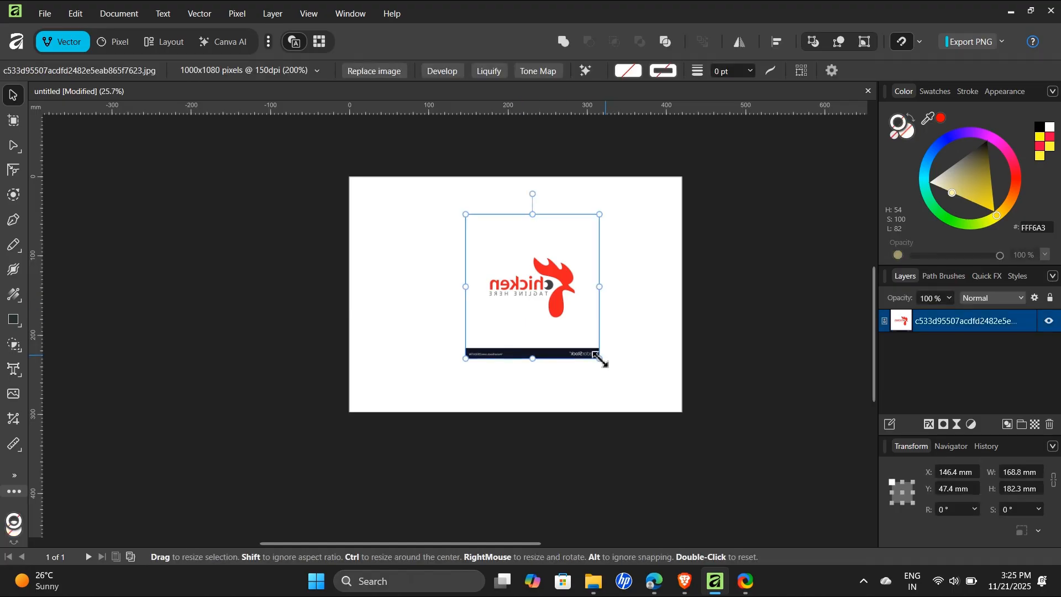
Shrink the rooster logo image to about 33.7 × 36.4 mm in the page's upper-right corner
{"action": "left_click_drag", "start_coordinate": [600, 359], "coordinate": [662, 209]}
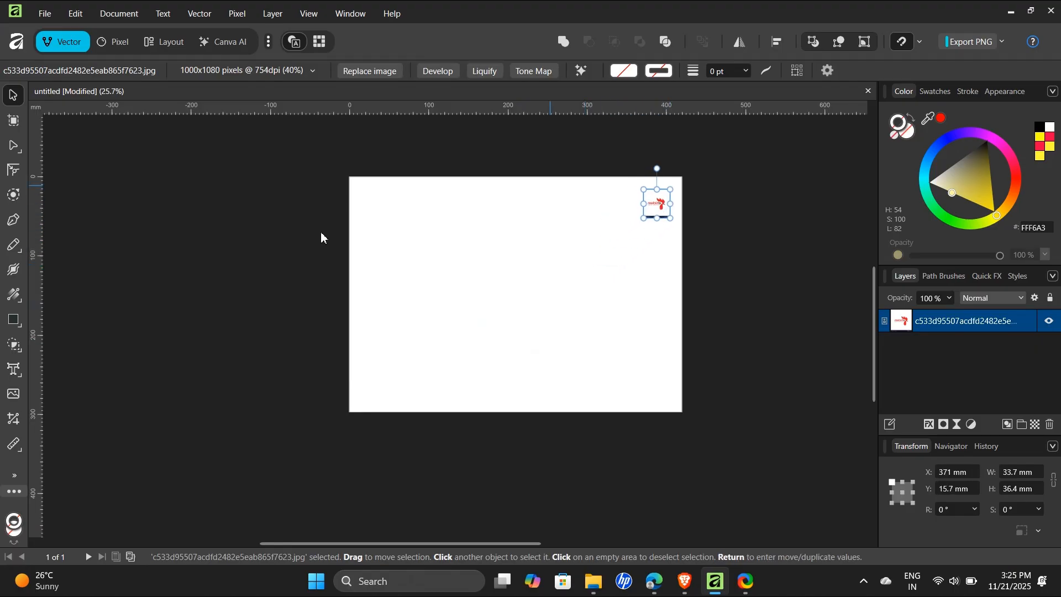
Draw a rectangle about 80.9 × 151.4 mm with a white-to-black linear gradient fill that has a middle stop at 47%
{"action": "left_click", "coordinate": [13, 321]}
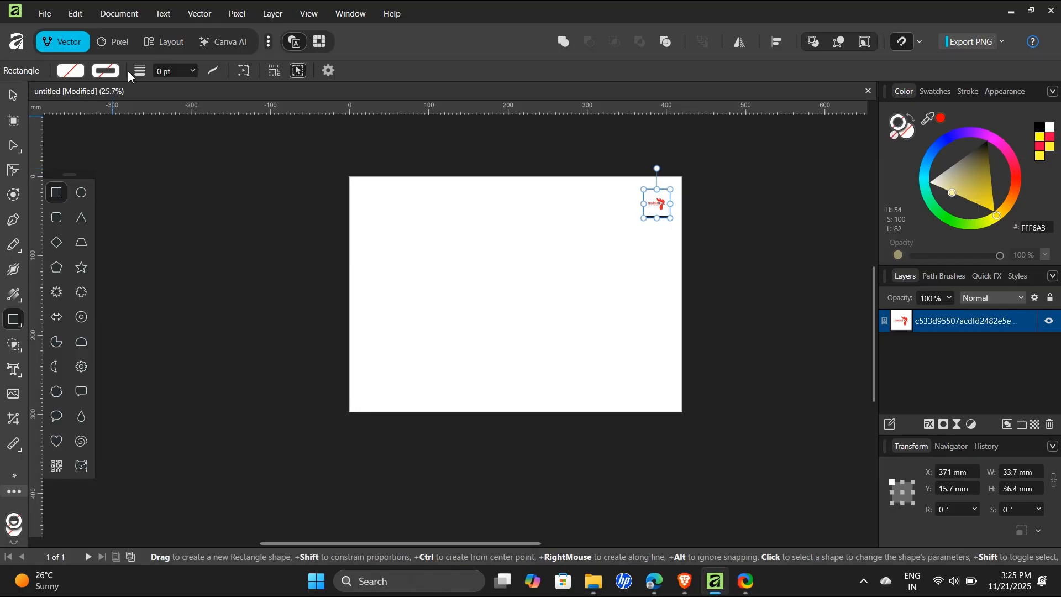
{"action": "left_click", "coordinate": [81, 69]}
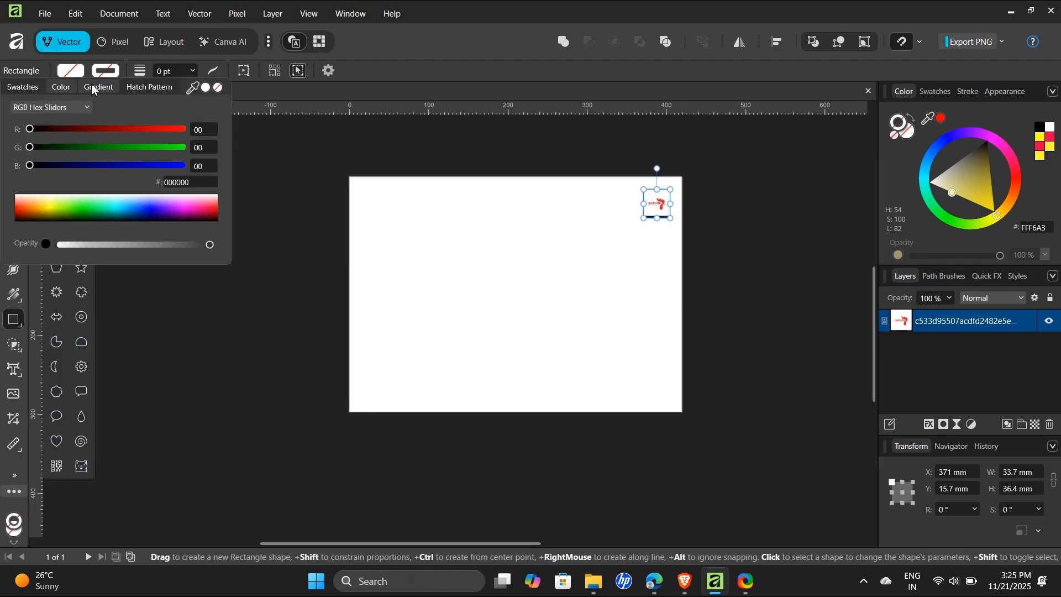
{"action": "left_click", "coordinate": [93, 89]}
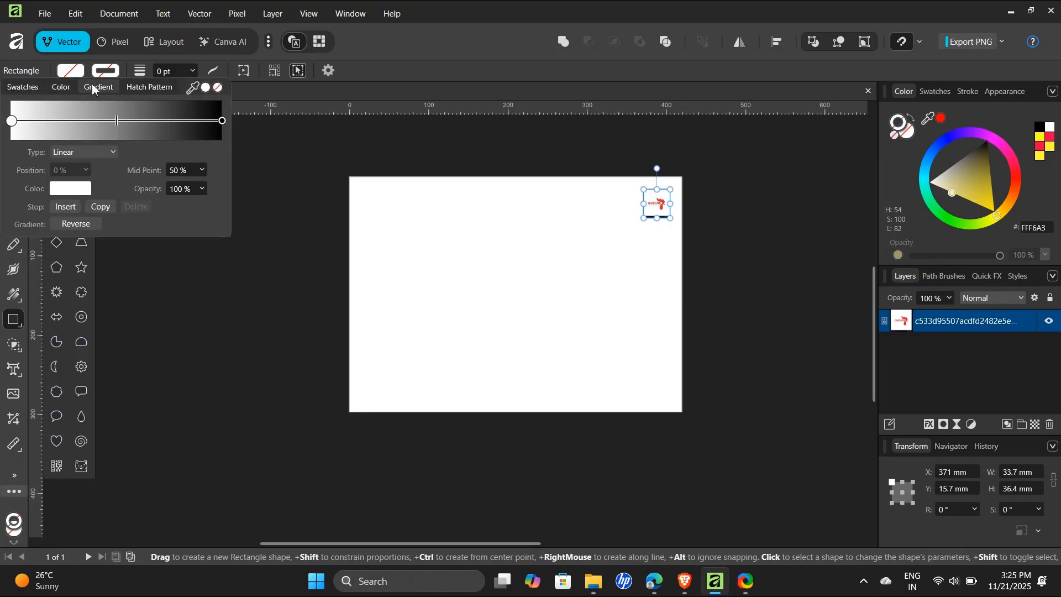
{"action": "left_click", "coordinate": [113, 122]}
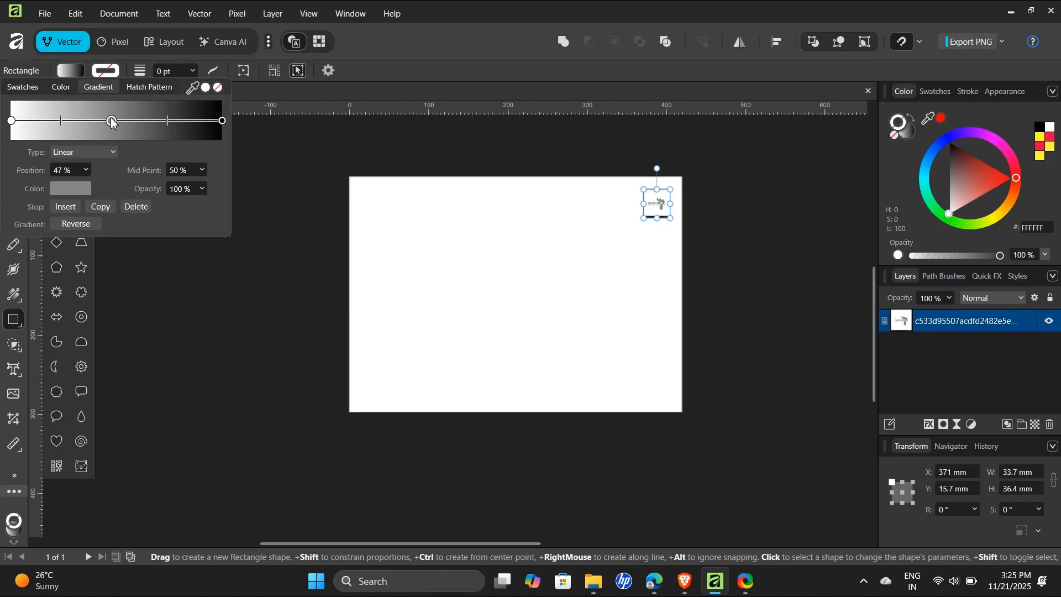
{"action": "left_click", "coordinate": [482, 260]}
{"action": "left_click_drag", "start_coordinate": [408, 267], "coordinate": [473, 386]}
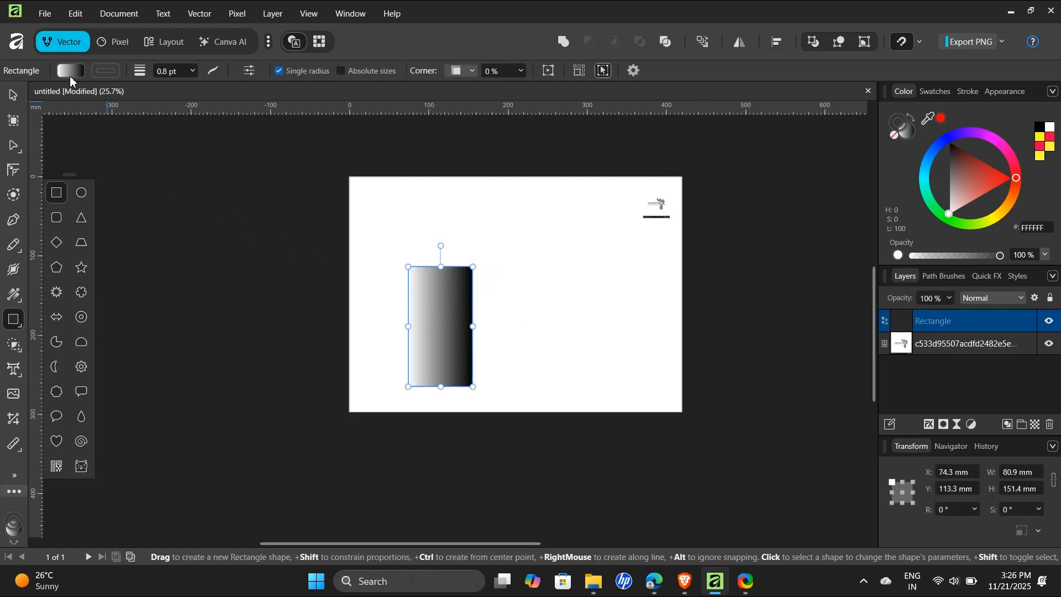
Color the rectangle's gradient start stop yellow and its middle stop lime green (CAFF19)
{"action": "left_click", "coordinate": [69, 73]}
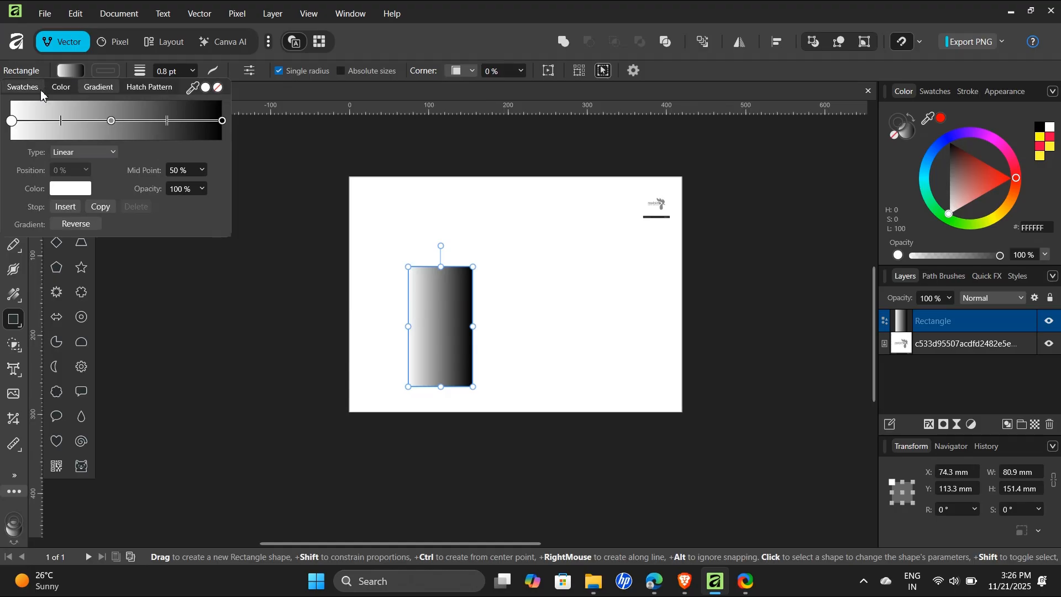
{"action": "left_click", "coordinate": [84, 192]}
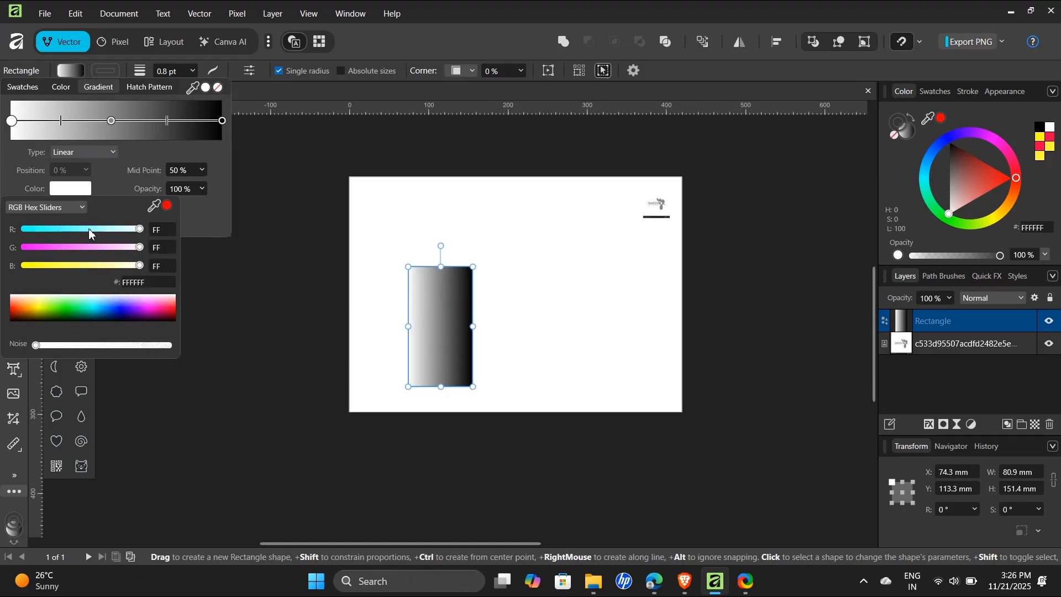
{"action": "mouse_move", "coordinate": [52, 308]}
{"action": "left_mouse_down"}
{"action": "mouse_move", "coordinate": [36, 299]}
{"action": "mouse_move", "coordinate": [41, 306]}
{"action": "left_mouse_up"}
{"action": "left_click", "coordinate": [111, 121]}
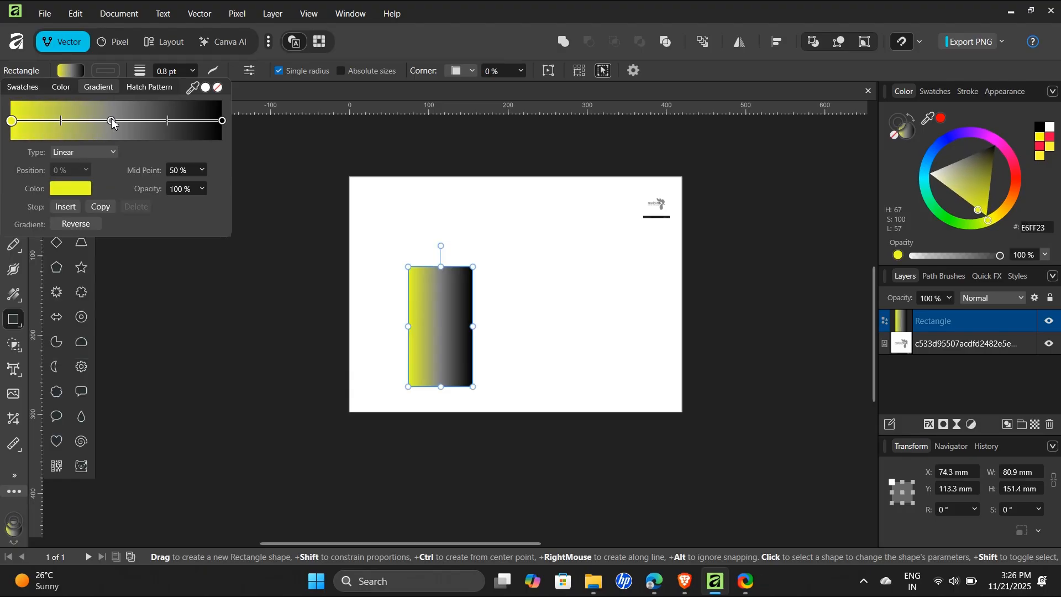
{"action": "left_click", "coordinate": [111, 120]}
{"action": "left_click", "coordinate": [77, 190]}
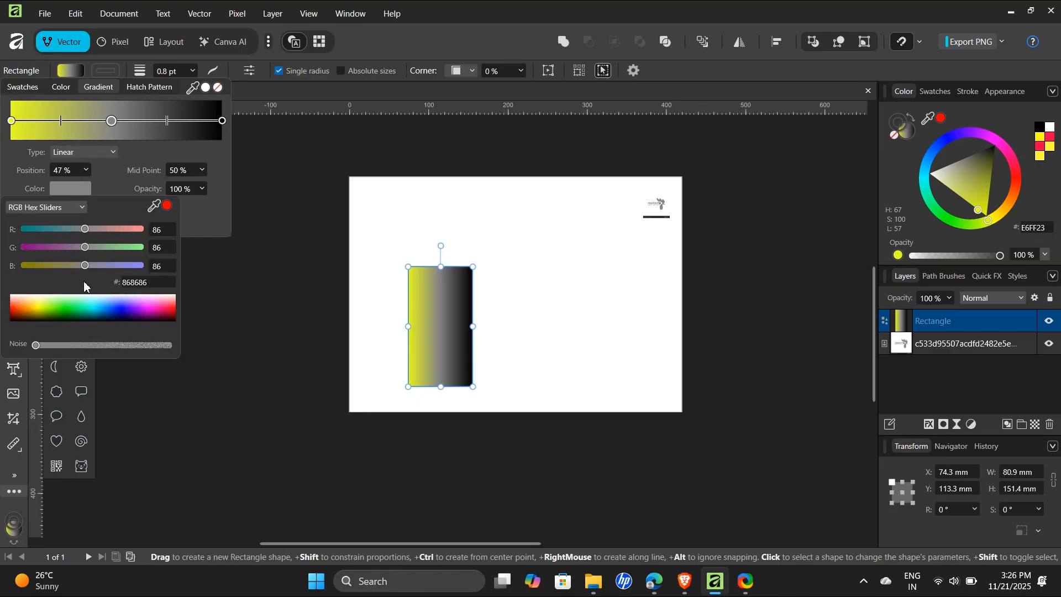
{"action": "left_click_drag", "start_coordinate": [56, 303], "coordinate": [44, 306]}
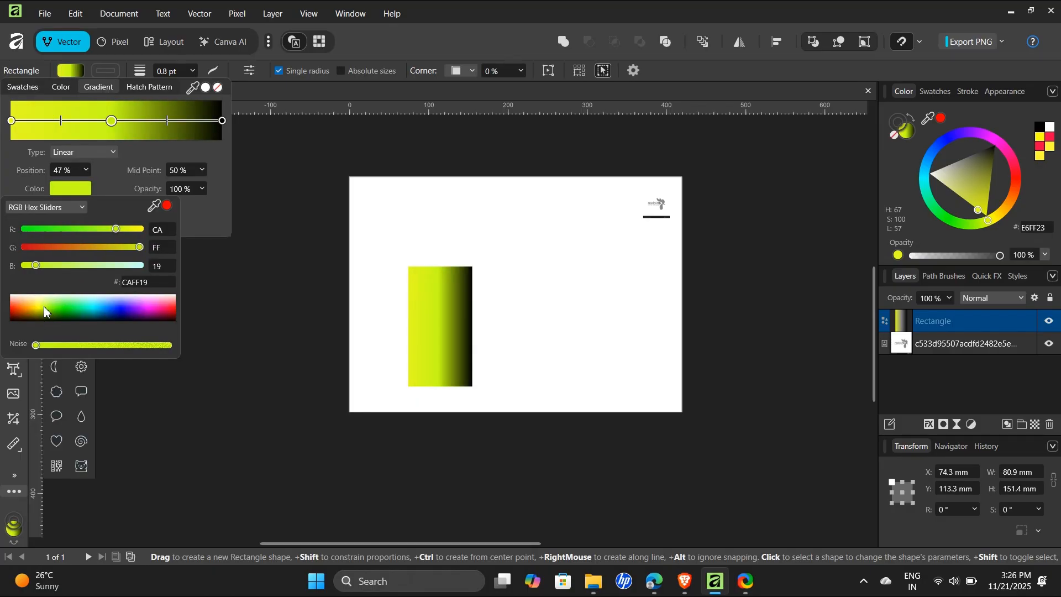
Set the rectangle's gradient end stop to pale green (DFFF91) and deselect the shape
{"action": "left_click", "coordinate": [222, 121]}
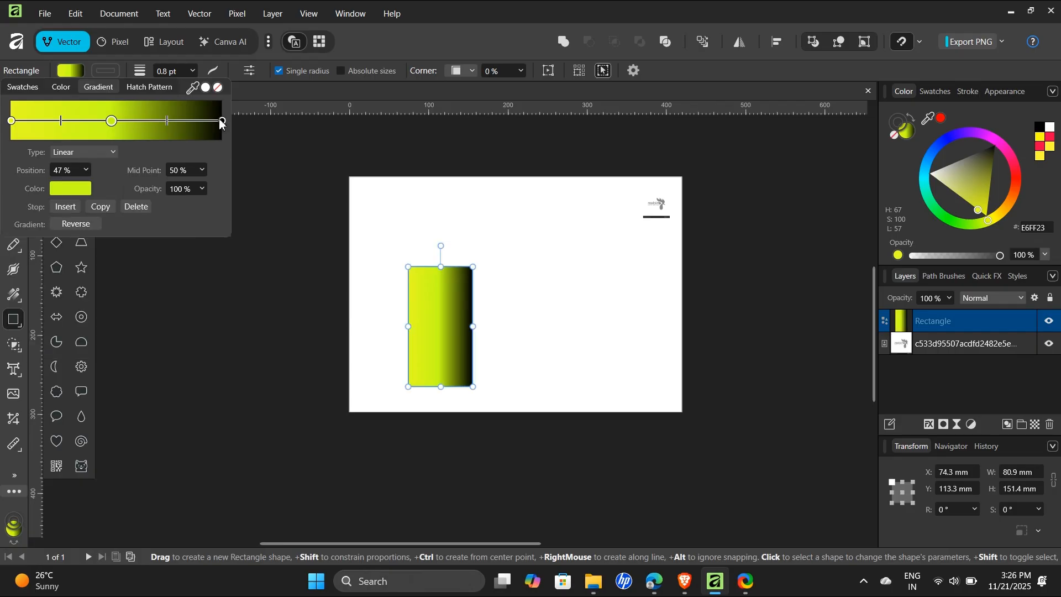
{"action": "left_click", "coordinate": [223, 121]}
{"action": "left_click", "coordinate": [73, 190]}
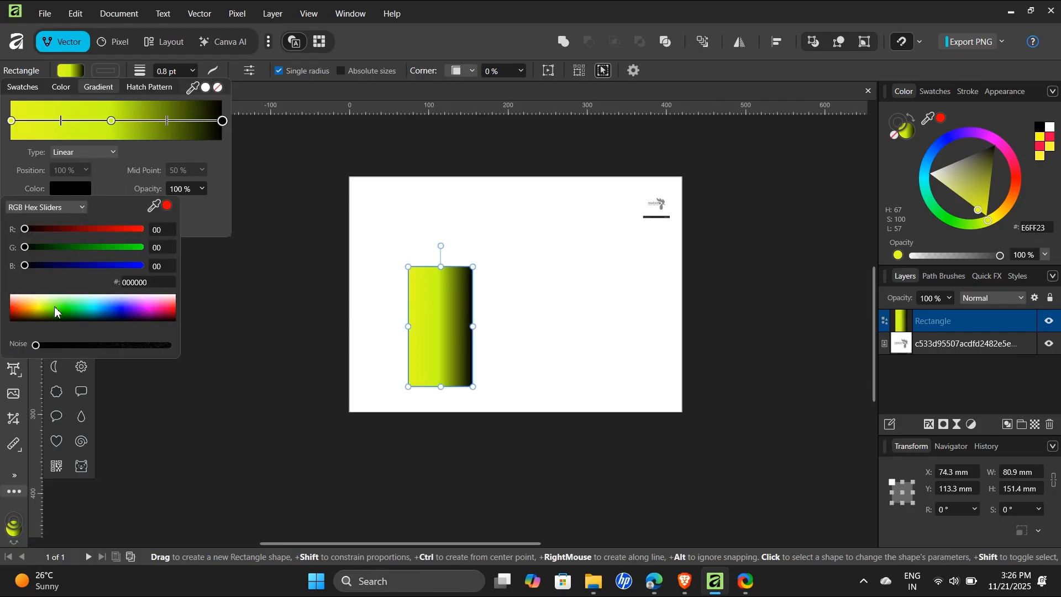
{"action": "mouse_move", "coordinate": [48, 309]}
{"action": "left_mouse_down"}
{"action": "mouse_move", "coordinate": [41, 313]}
{"action": "mouse_move", "coordinate": [45, 299]}
{"action": "left_mouse_up"}
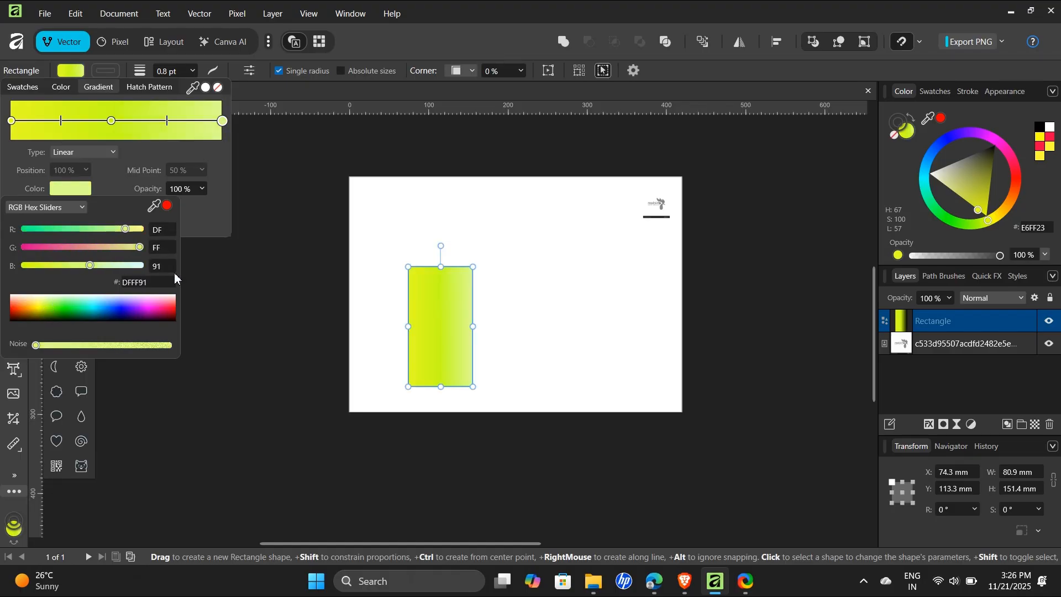
{"action": "left_click", "coordinate": [256, 258]}
{"action": "left_click", "coordinate": [256, 258]}
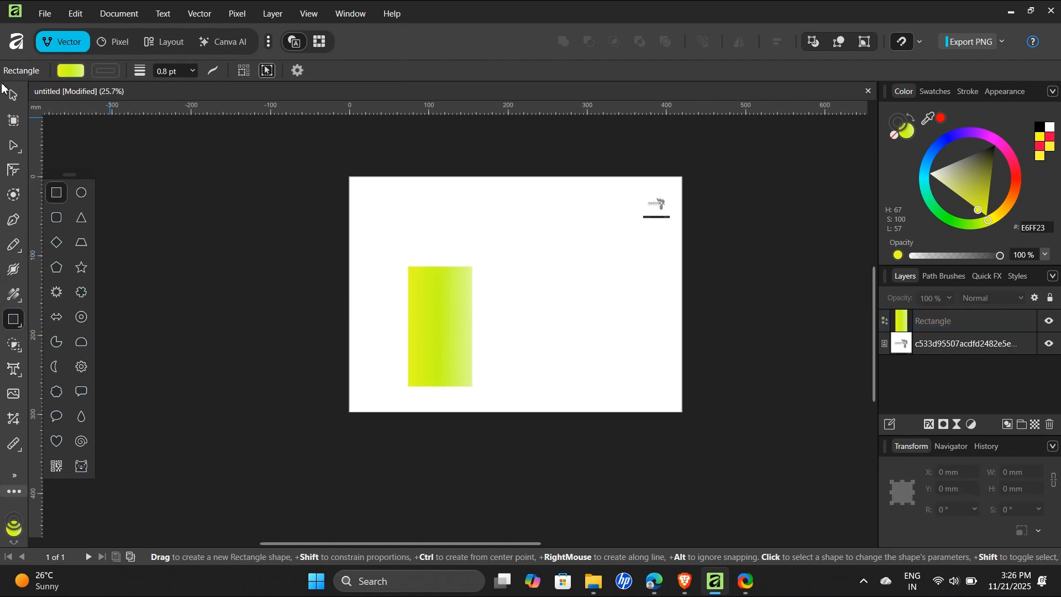
Move the green rectangle up and right to about X 107.8 mm, Y 84.7 mm
{"action": "key", "text": "v"}
{"action": "left_click", "coordinate": [450, 310]}
{"action": "key", "text": "a"}
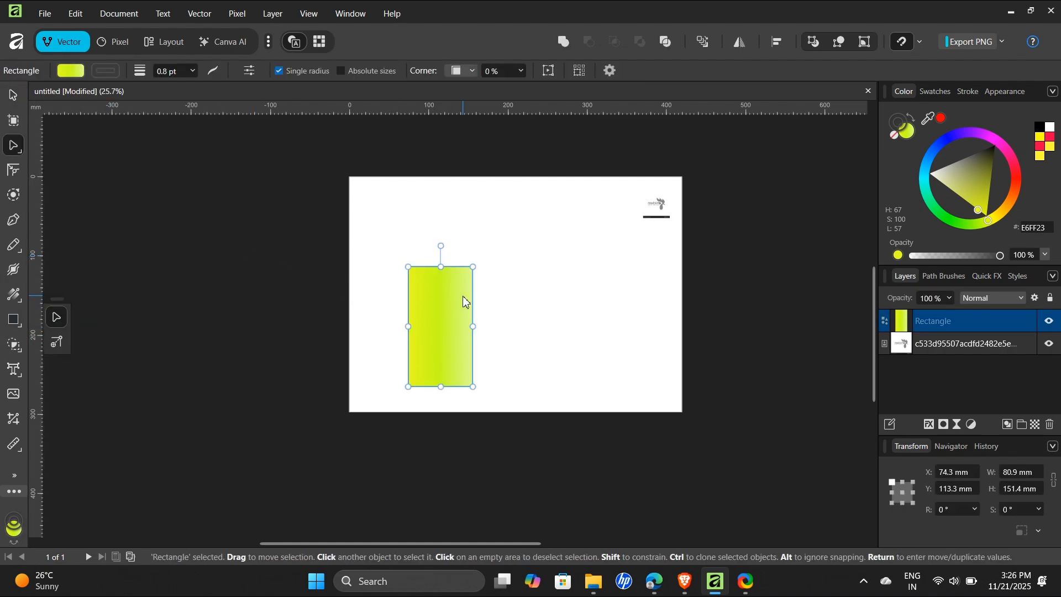
{"action": "left_click_drag", "start_coordinate": [464, 298], "coordinate": [478, 277]}
Round the rectangle's upper-left corner to a radius of about 80.3 mm and convert the shape to curves
{"action": "left_click", "coordinate": [14, 170]}
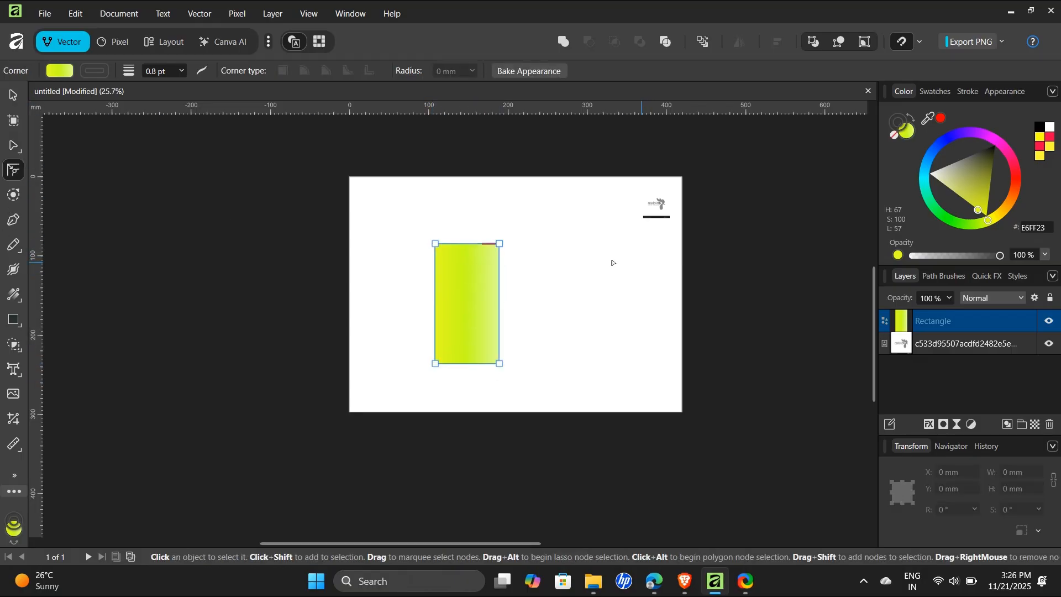
{"action": "left_click", "coordinate": [434, 244]}
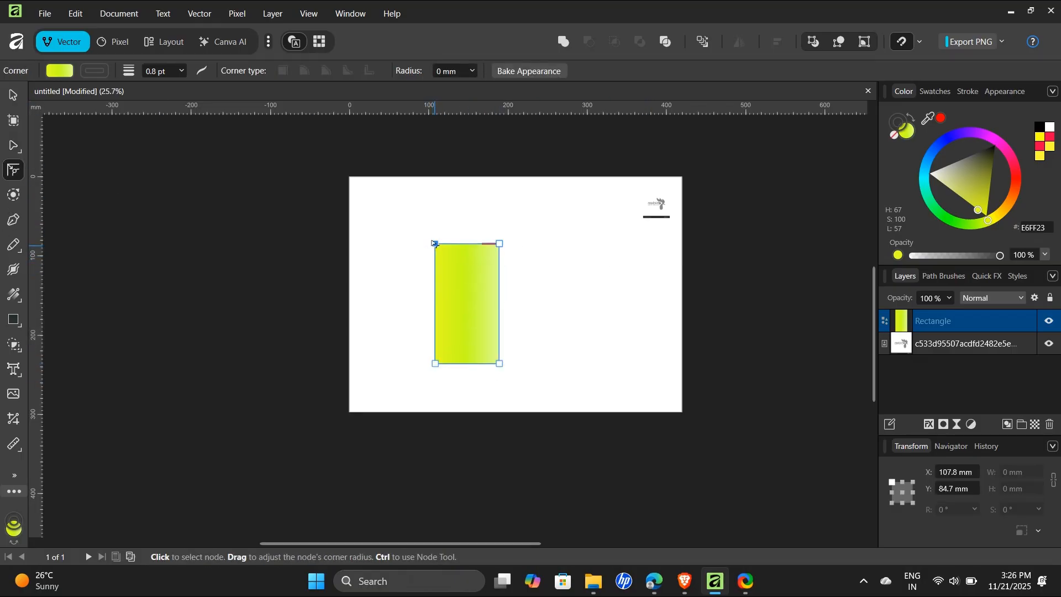
{"action": "left_click_drag", "start_coordinate": [434, 243], "coordinate": [483, 320]}
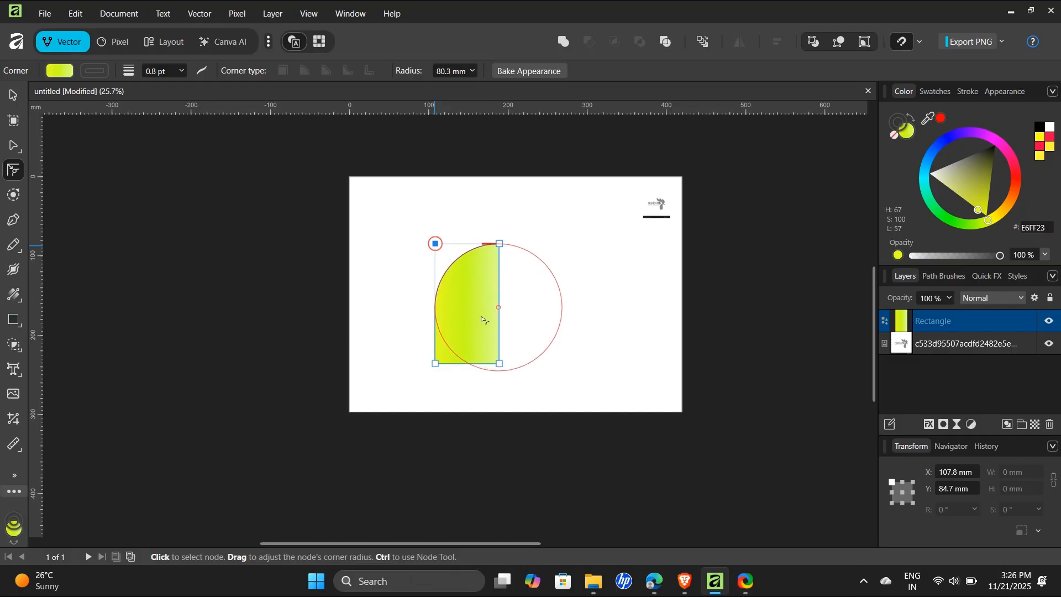
{"action": "left_click_drag", "start_coordinate": [483, 320], "coordinate": [481, 318]}
{"action": "key", "text": "ctrl+Return"}
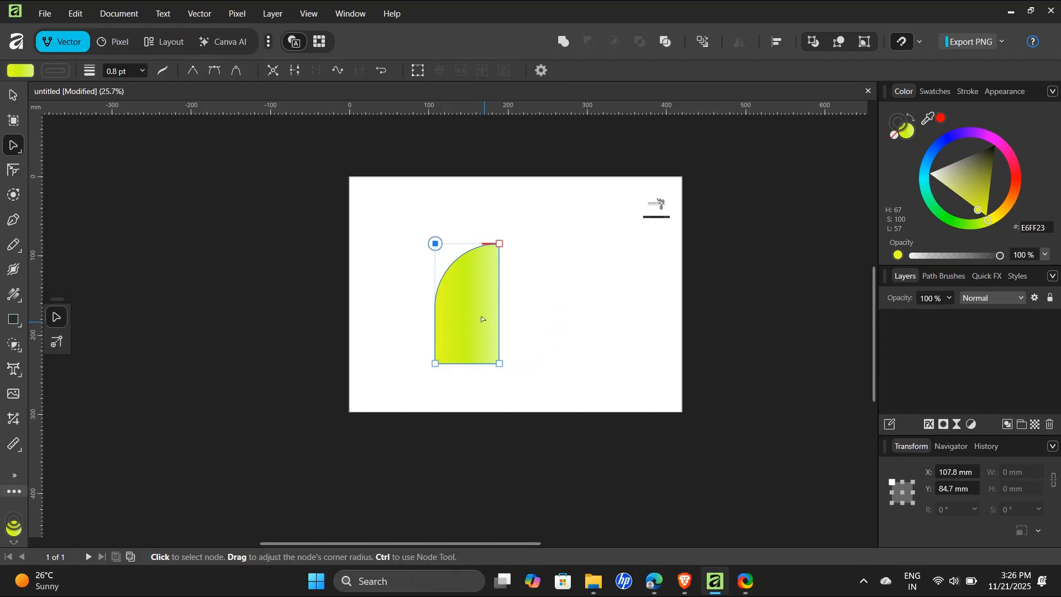
{"action": "left_click", "coordinate": [498, 362]}
{"action": "left_click_drag", "start_coordinate": [499, 361], "coordinate": [489, 352]}
{"action": "key", "text": "ctrl+z"}
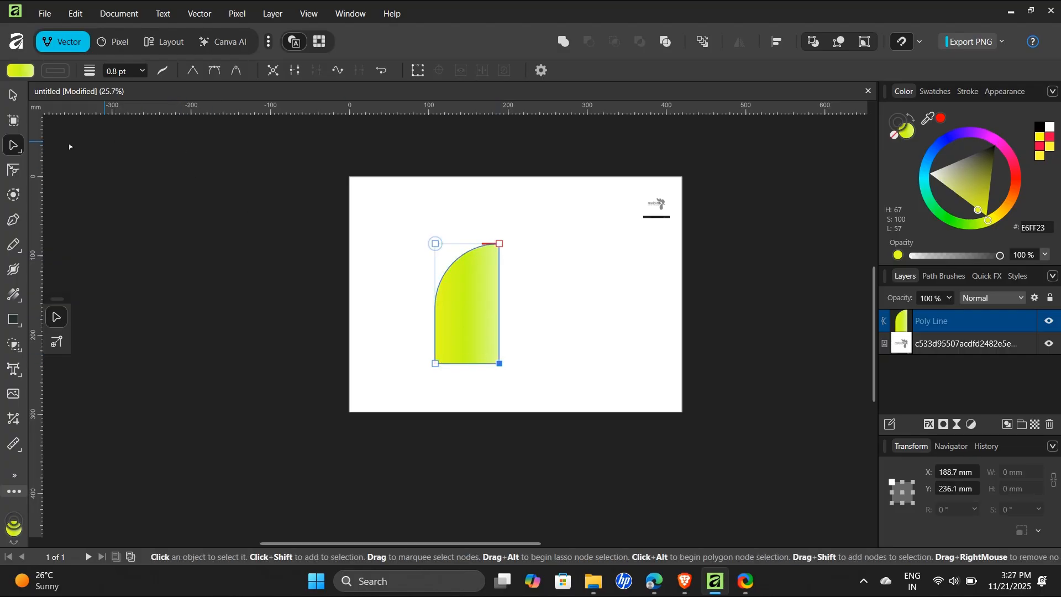
Round the shape's lower-right corner to a radius of about 79.1 mm to form a leaf
{"action": "left_click", "coordinate": [14, 170]}
{"action": "scroll", "coordinate": [460, 287], "scroll_direction": "up", "scroll_amount": 1}
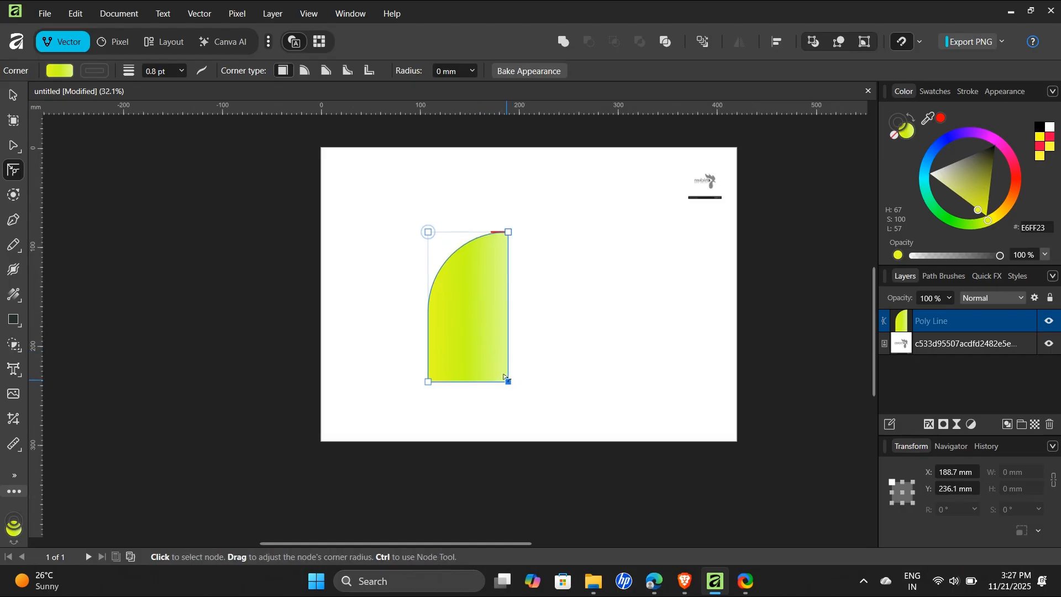
{"action": "left_click_drag", "start_coordinate": [504, 377], "coordinate": [452, 276]}
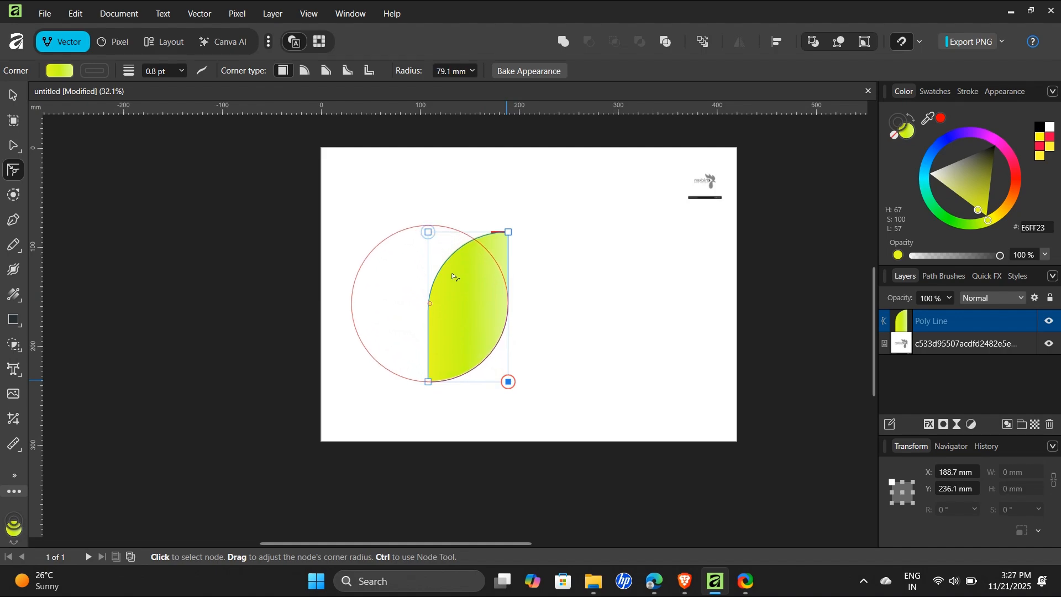
{"action": "left_click_drag", "start_coordinate": [453, 276], "coordinate": [452, 276]}
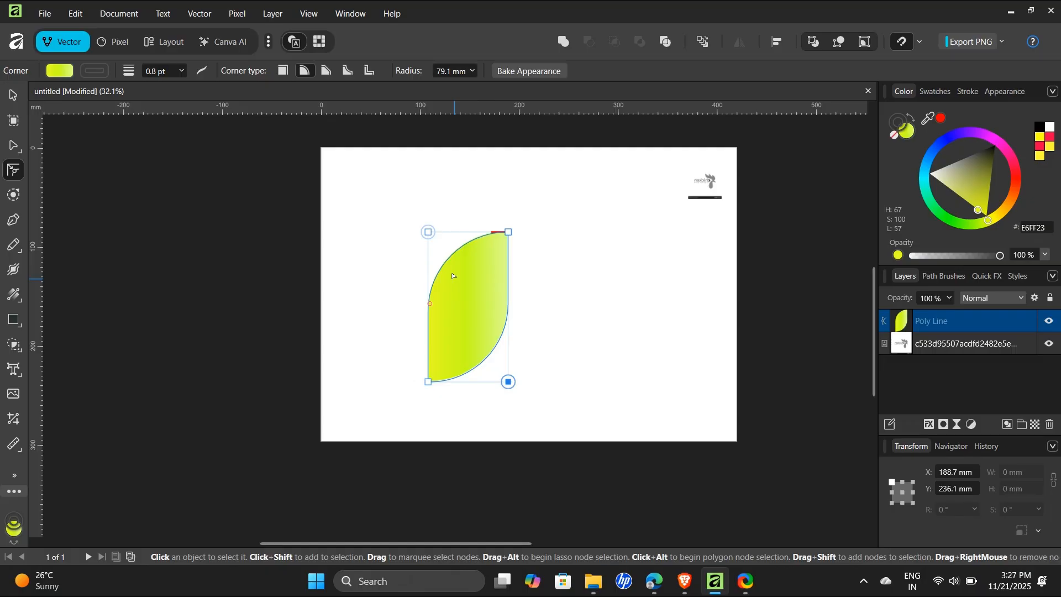
Make the leaf shape's stroke fully transparent and deselect the shape
{"action": "left_click", "coordinate": [94, 72]}
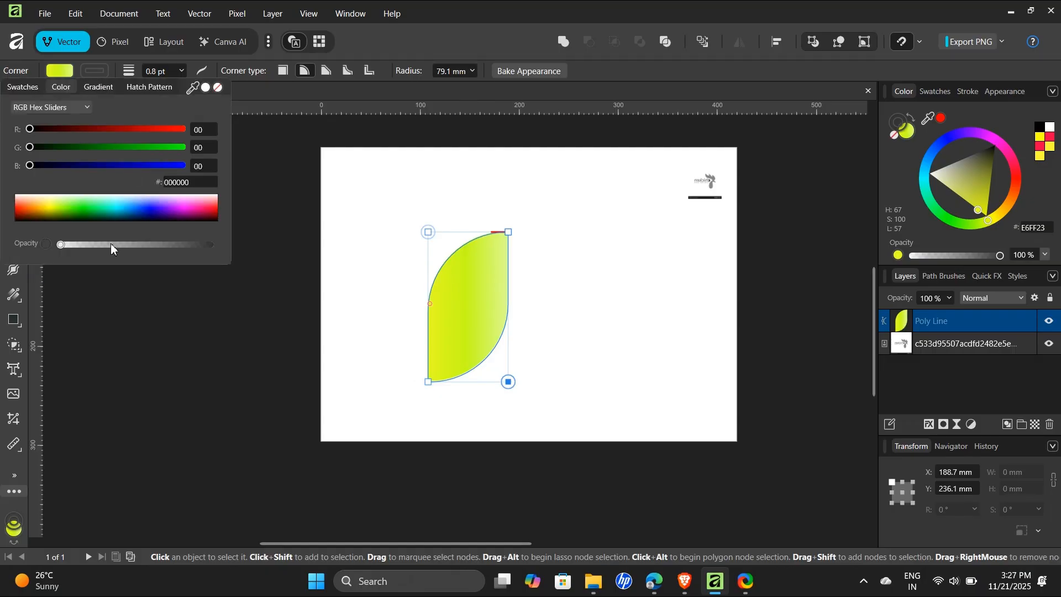
{"action": "left_click_drag", "start_coordinate": [110, 243], "coordinate": [46, 240]}
{"action": "left_click", "coordinate": [126, 289]}
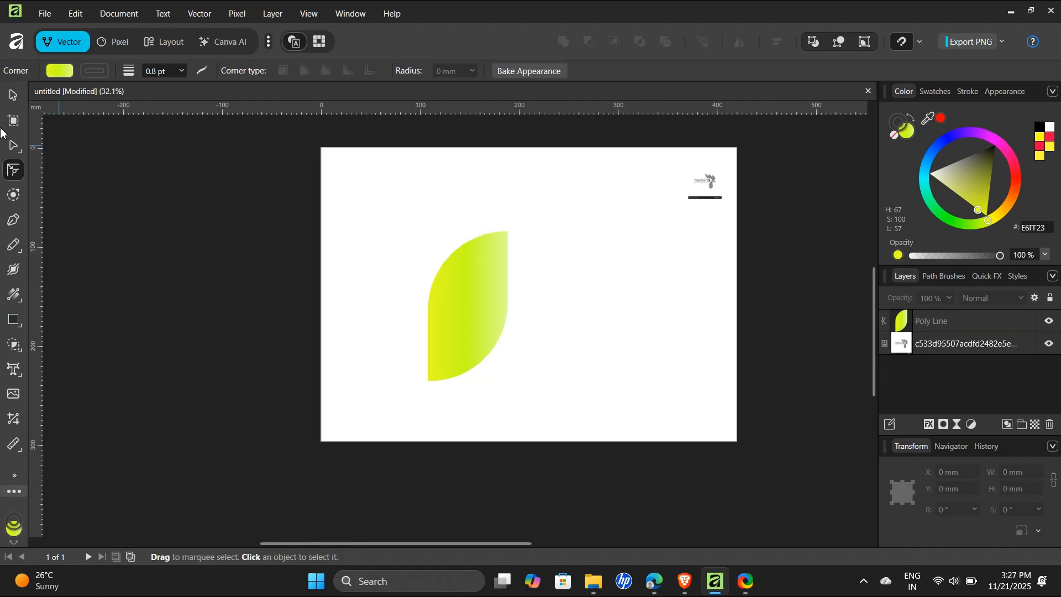
Draw a rectangle about 56 × 63.1 mm beside the leaf and turn it into a quarter-circle curve by fully rounding its upper-right corner
{"action": "left_click", "coordinate": [11, 319]}
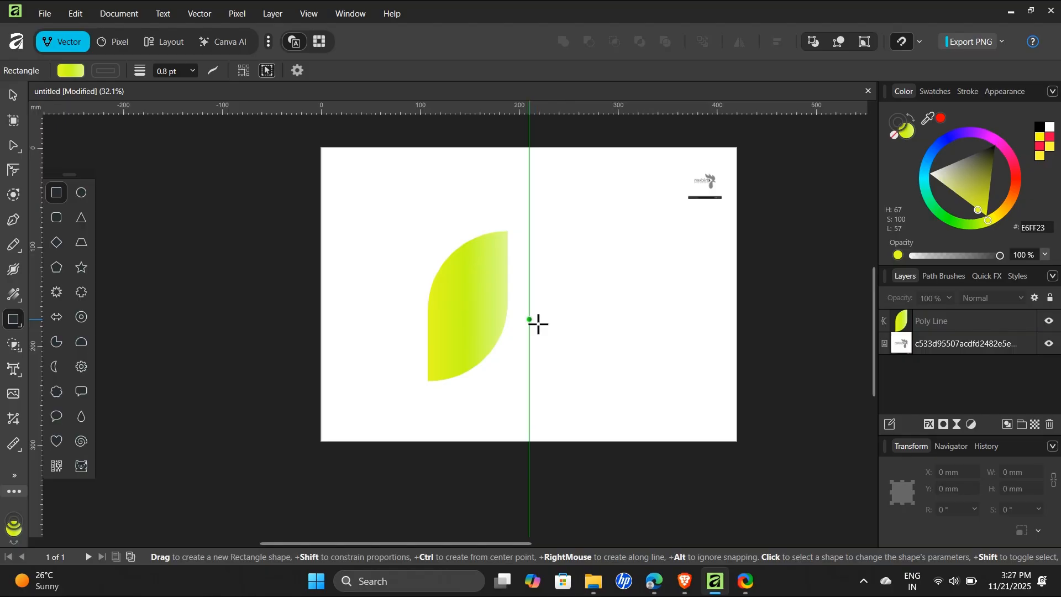
{"action": "left_click_drag", "start_coordinate": [538, 322], "coordinate": [586, 382]}
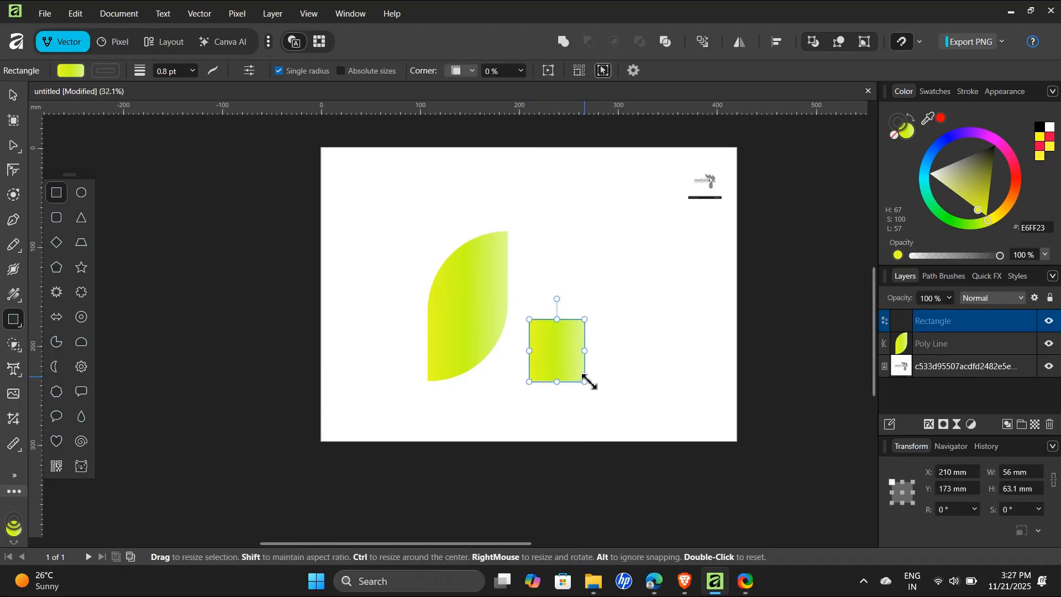
{"action": "left_click", "coordinate": [12, 171]}
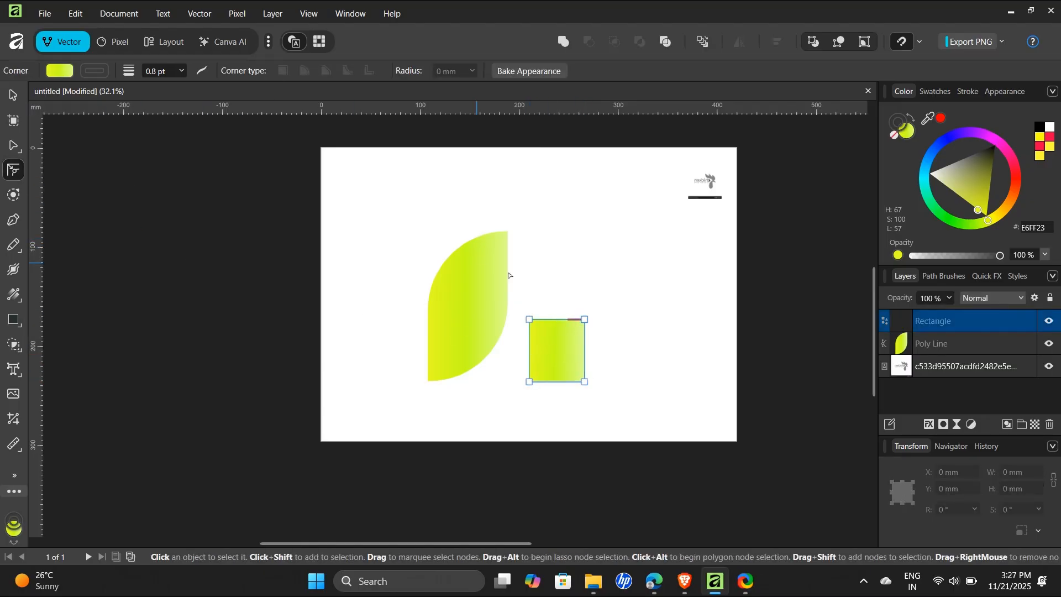
{"action": "left_click", "coordinate": [584, 319]}
{"action": "left_click_drag", "start_coordinate": [565, 331], "coordinate": [498, 348]}
{"action": "key", "text": "ctrl+Return"}
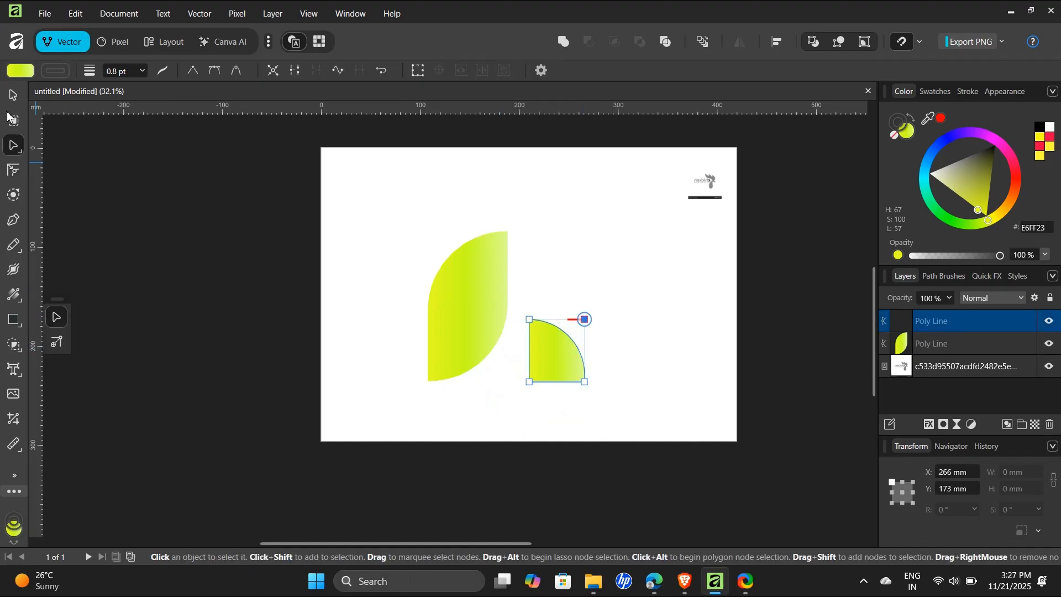
{"action": "left_click", "coordinate": [12, 96]}
{"action": "left_click", "coordinate": [354, 261]}
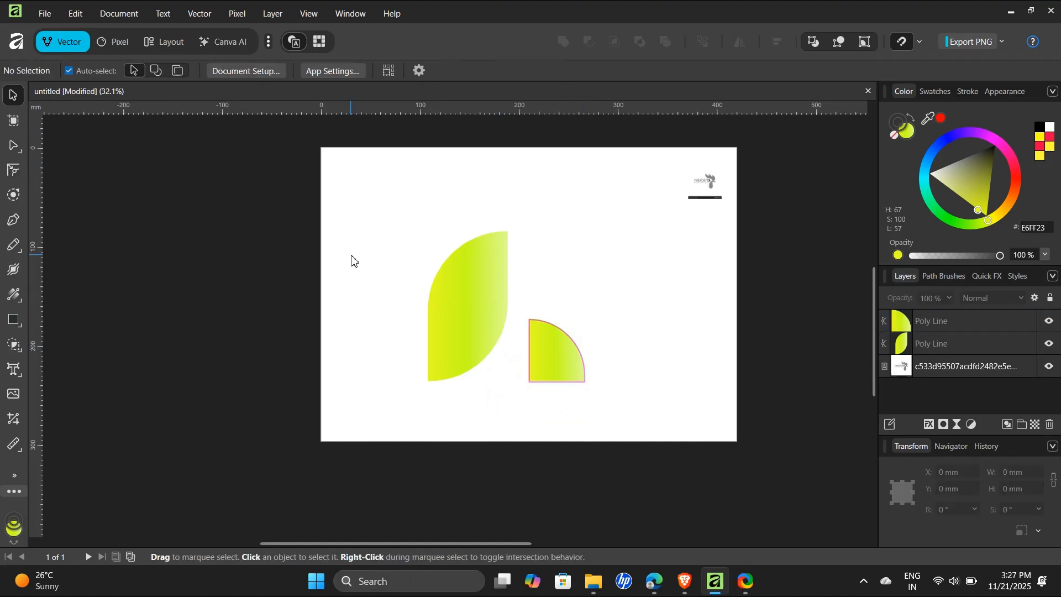
Enlarge the logo image to about 86.9 × 93.9 mm and place it against the leaf's upper right side
{"action": "left_click", "coordinate": [704, 189]}
{"action": "left_click_drag", "start_coordinate": [706, 178], "coordinate": [629, 313]}
{"action": "scroll", "coordinate": [628, 303], "scroll_direction": "up", "scroll_amount": 2}
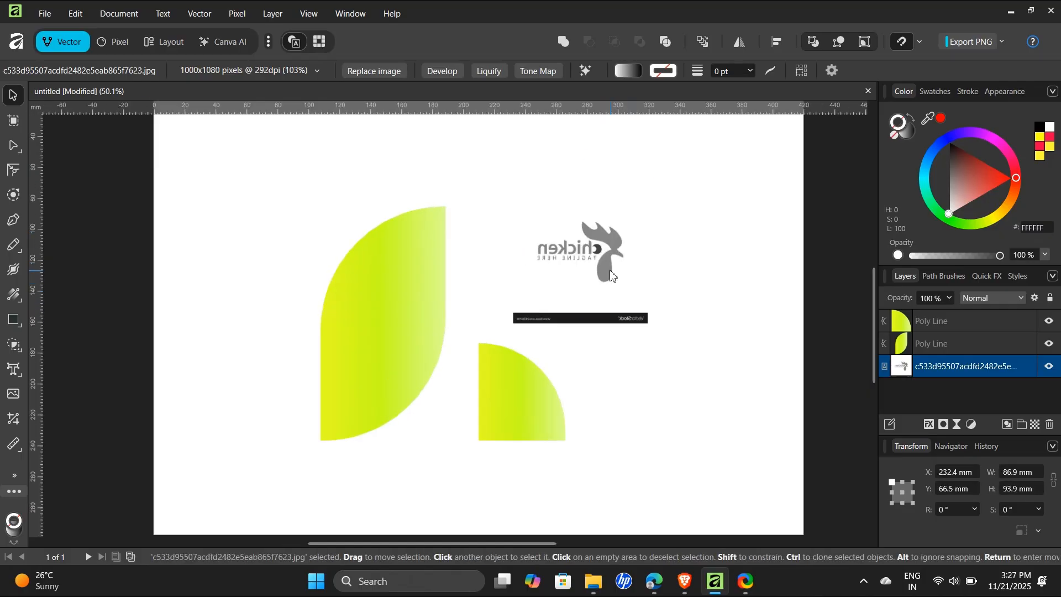
{"action": "left_click_drag", "start_coordinate": [611, 274], "coordinate": [543, 274]}
Lower the logo image's opacity to 41% and enlarge it to about 233.3 × 251.9 mm
{"action": "left_click", "coordinate": [949, 297]}
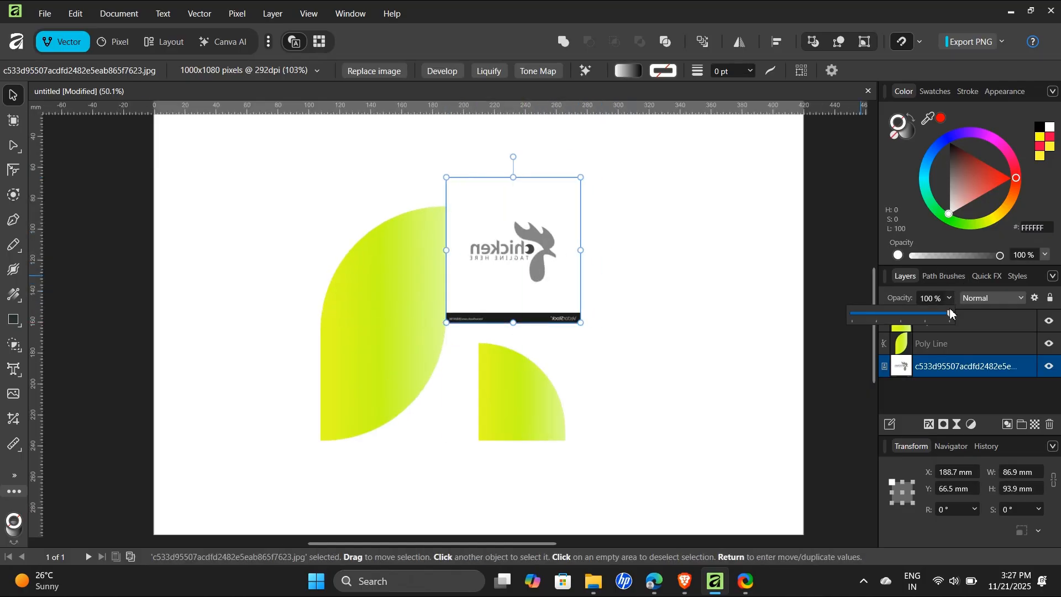
{"action": "left_click_drag", "start_coordinate": [949, 313], "coordinate": [892, 314]}
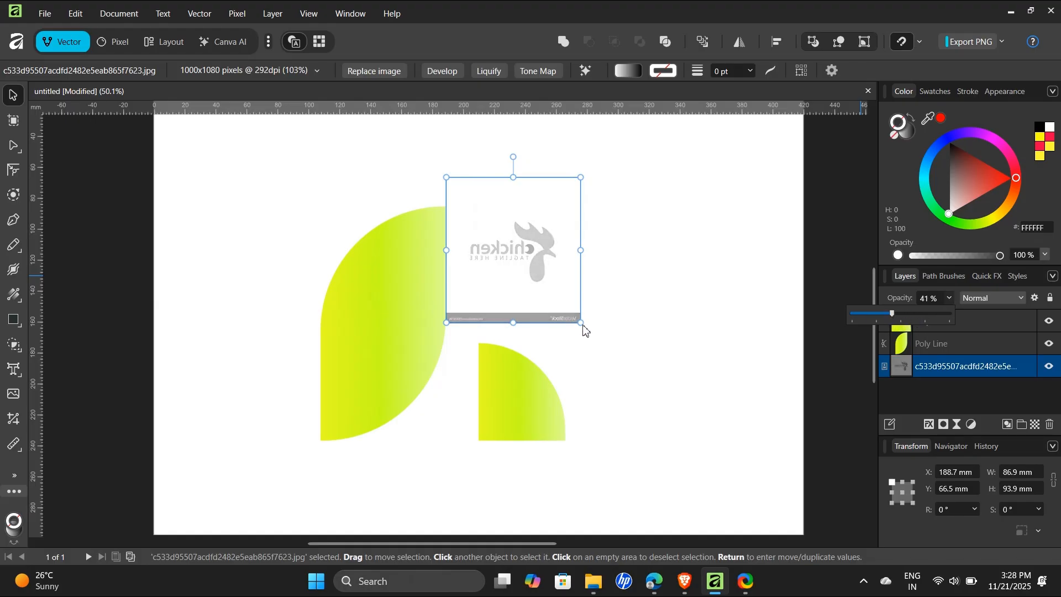
{"action": "left_click_drag", "start_coordinate": [580, 325], "coordinate": [752, 507]}
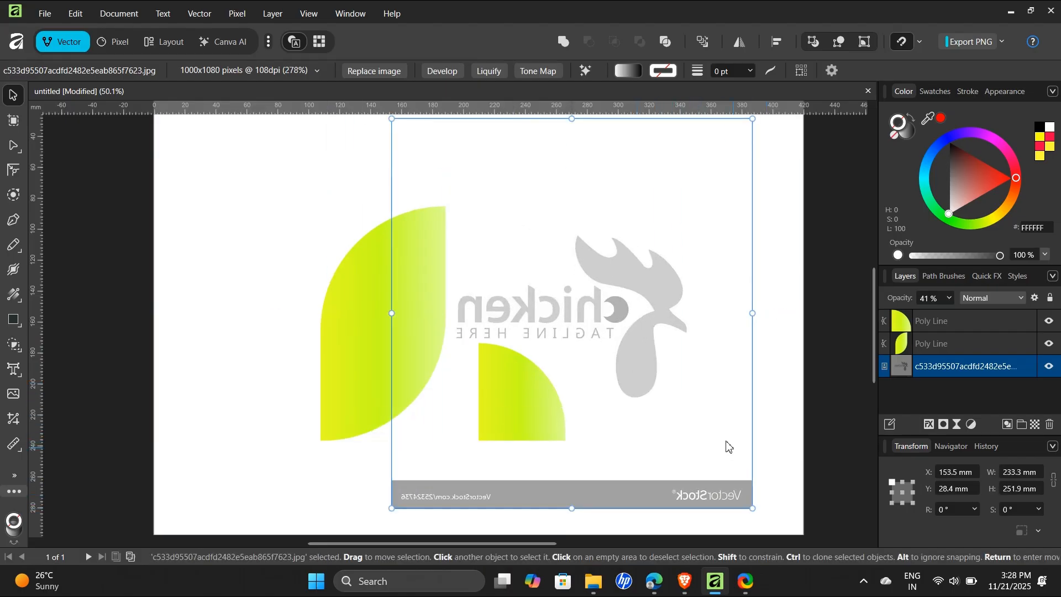
Move the logo image over the green shapes and enlarge it to about 249.2 × 269.1 mm
{"action": "left_click_drag", "start_coordinate": [727, 447], "coordinate": [628, 402]}
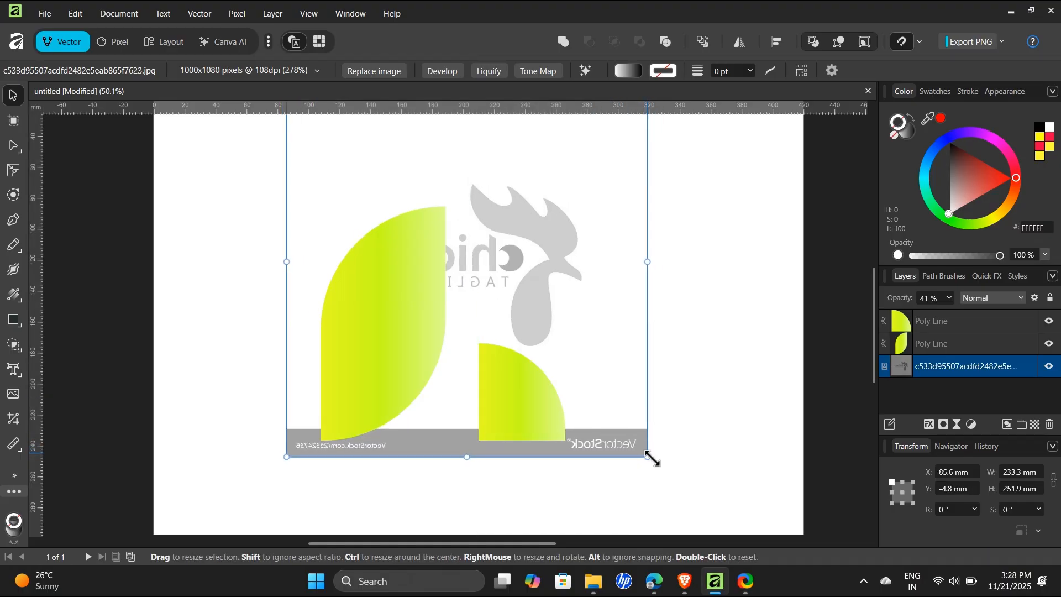
{"action": "mouse_move", "coordinate": [656, 462]}
{"action": "left_mouse_down"}
{"action": "mouse_move", "coordinate": [687, 486]}
{"action": "mouse_move", "coordinate": [670, 467]}
{"action": "left_mouse_up"}
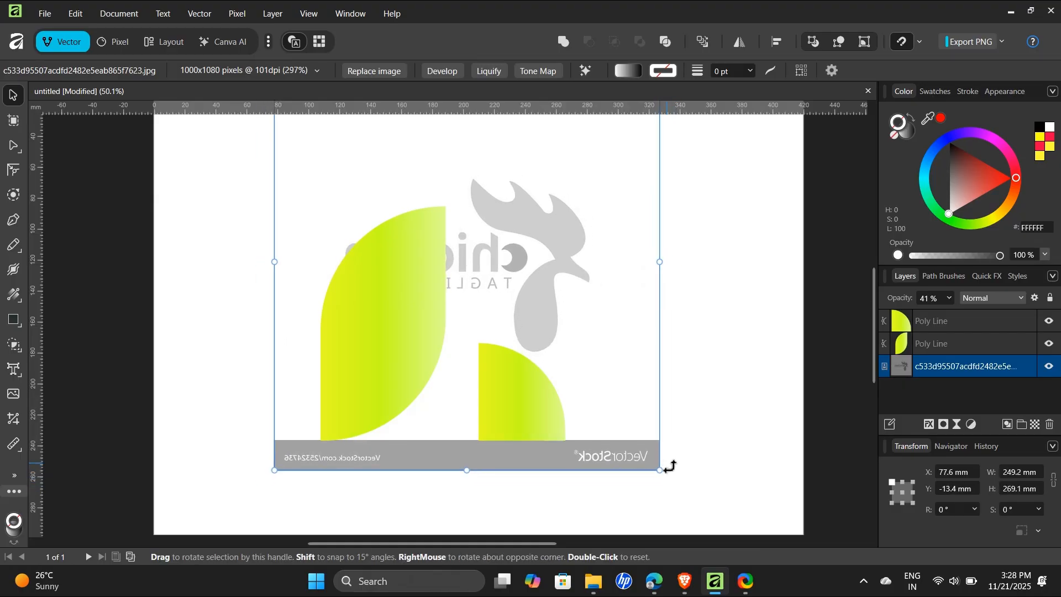
{"action": "left_click_drag", "start_coordinate": [632, 414], "coordinate": [629, 410]}
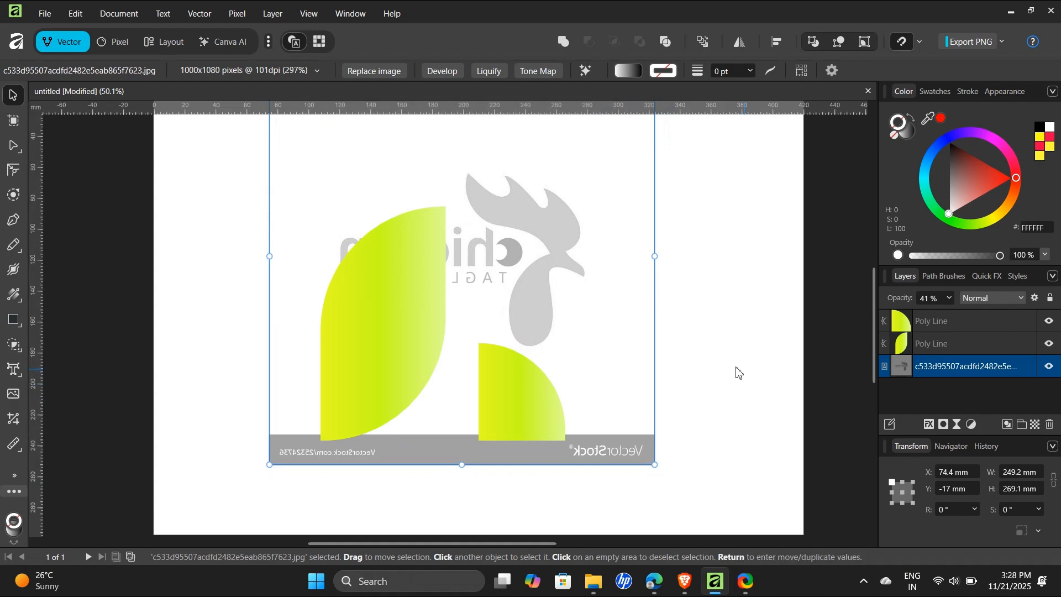
Lock the logo image's layer and hide it
{"action": "left_click", "coordinate": [1051, 299]}
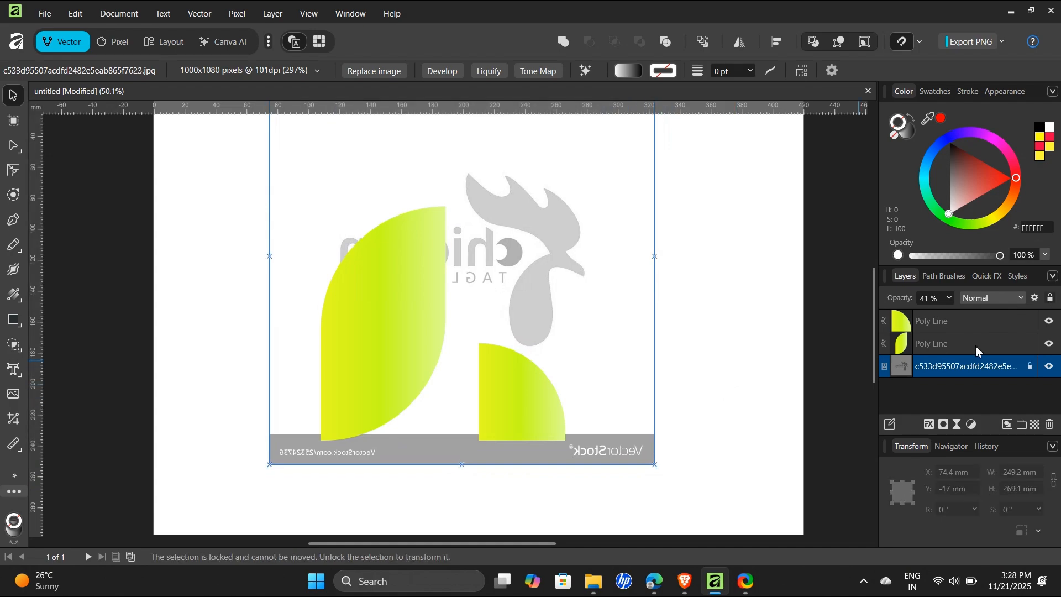
{"action": "left_click", "coordinate": [1050, 367]}
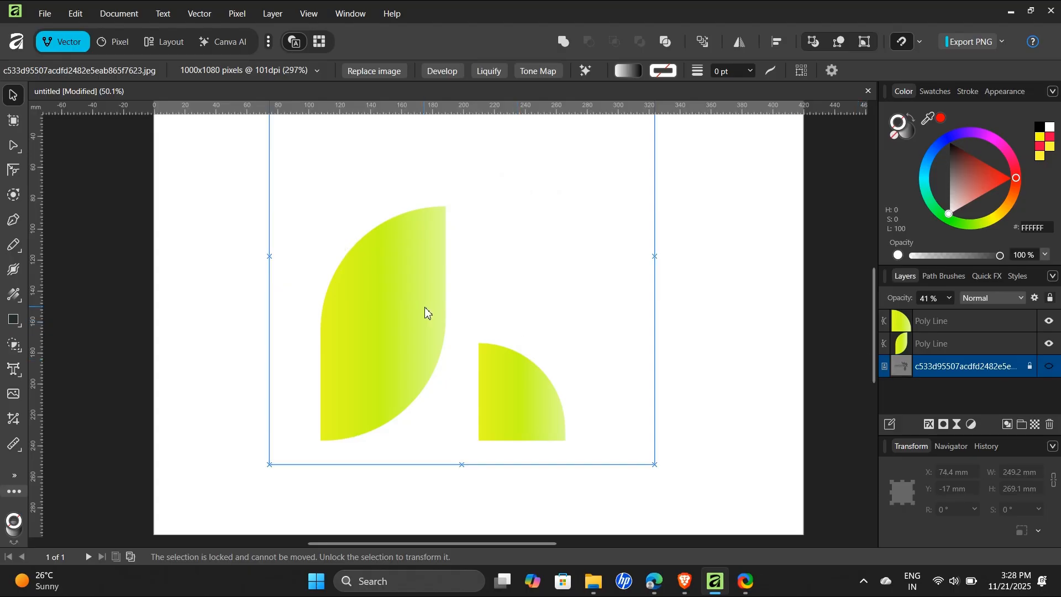
Move the leaf and the quarter-circle down the page by equal amounts, placing the quarter-circle's top at about Y 185.7 mm
{"action": "left_click_drag", "start_coordinate": [425, 308], "coordinate": [426, 330]}
{"action": "left_click", "coordinate": [544, 402]}
{"action": "key", "text": "a"}
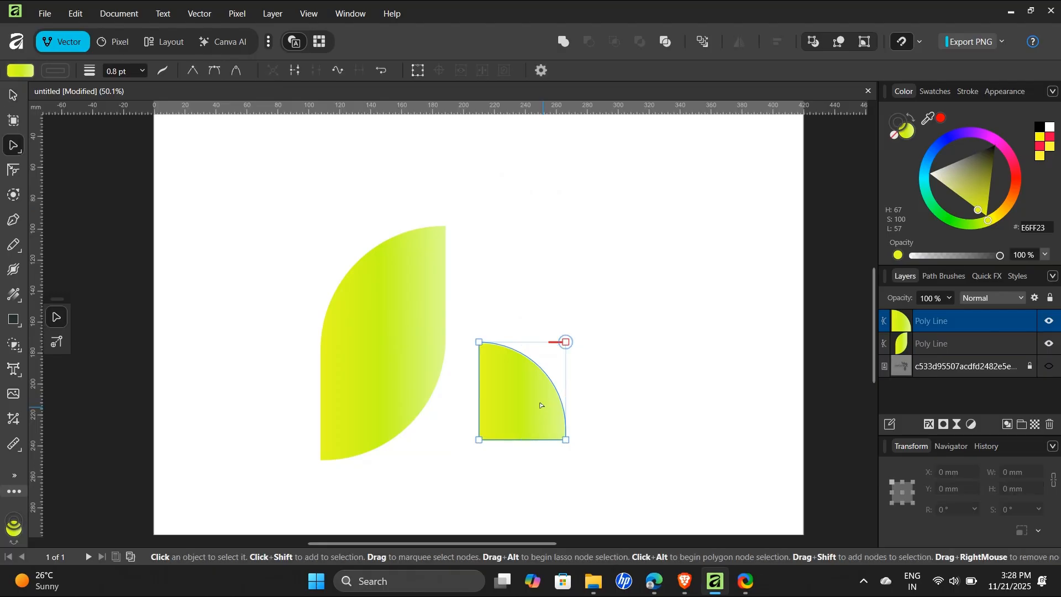
{"action": "left_click", "coordinate": [14, 98]}
{"action": "mouse_move", "coordinate": [515, 399]}
{"action": "left_mouse_down"}
{"action": "mouse_move", "coordinate": [518, 419]}
{"action": "mouse_move", "coordinate": [503, 415]}
{"action": "mouse_move", "coordinate": [512, 416]}
{"action": "left_mouse_up"}
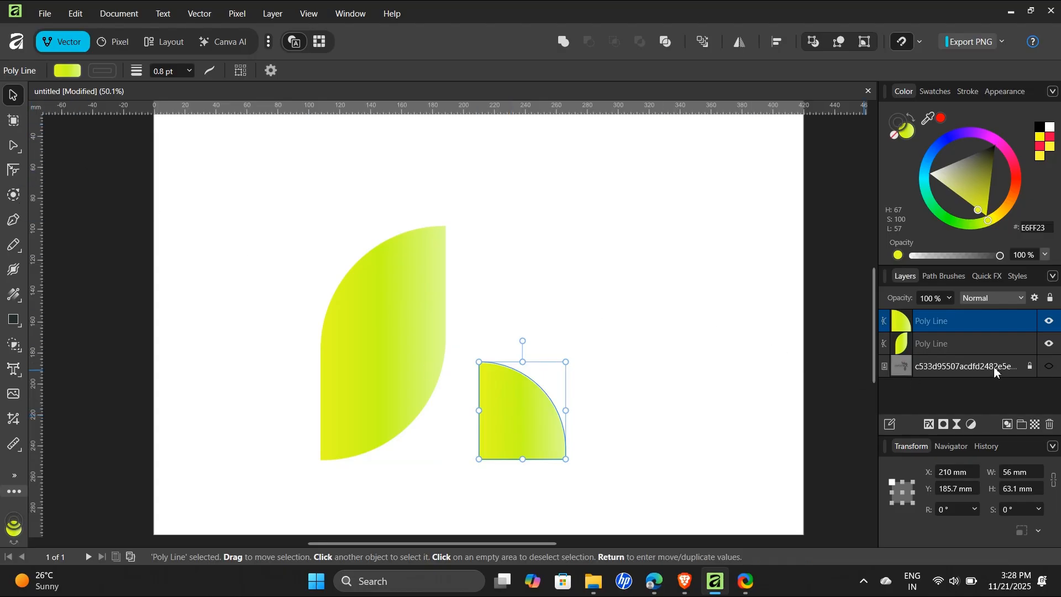
Show the hidden logo image again and unlock it
{"action": "left_click", "coordinate": [1049, 367]}
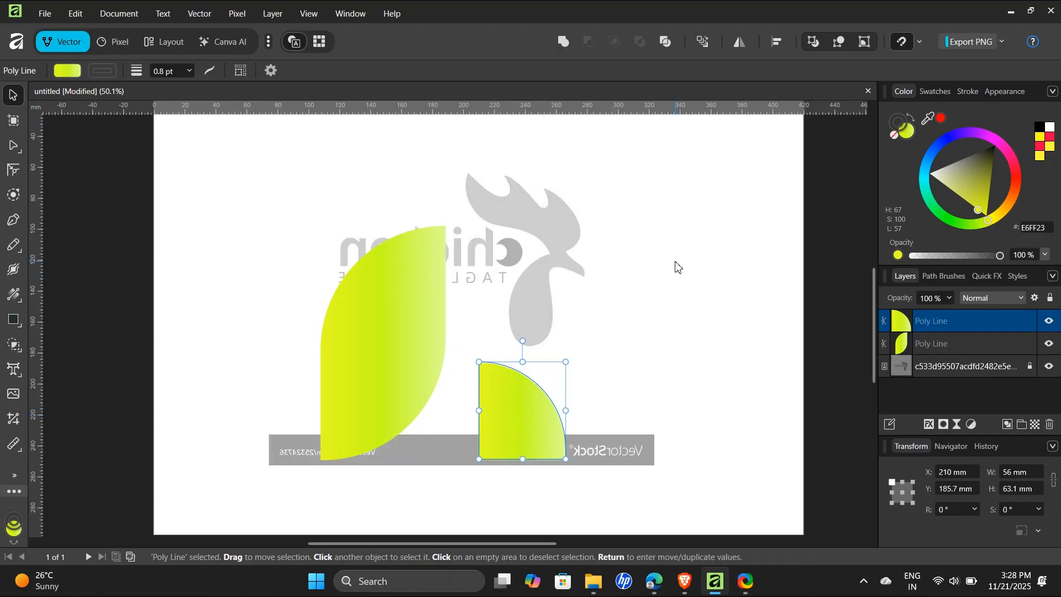
{"action": "left_click", "coordinate": [552, 244]}
{"action": "left_click", "coordinate": [989, 376]}
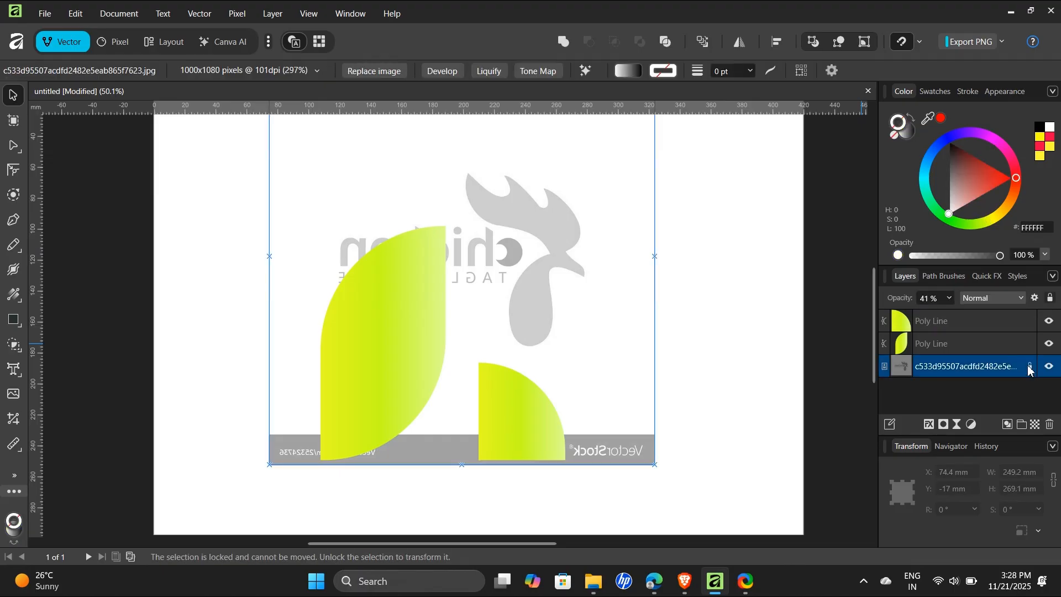
Enlarge the logo image to about 279.1 × 301.4 mm and position the rooster head above the quarter-circle
{"action": "left_click_drag", "start_coordinate": [558, 250], "coordinate": [547, 258]}
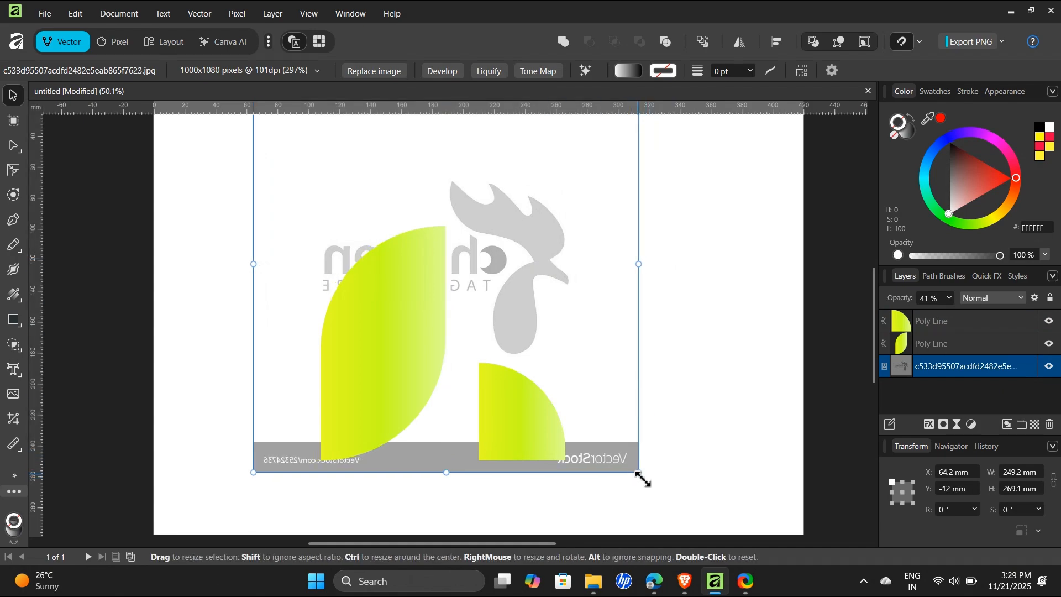
{"action": "left_click_drag", "start_coordinate": [641, 478], "coordinate": [673, 497]}
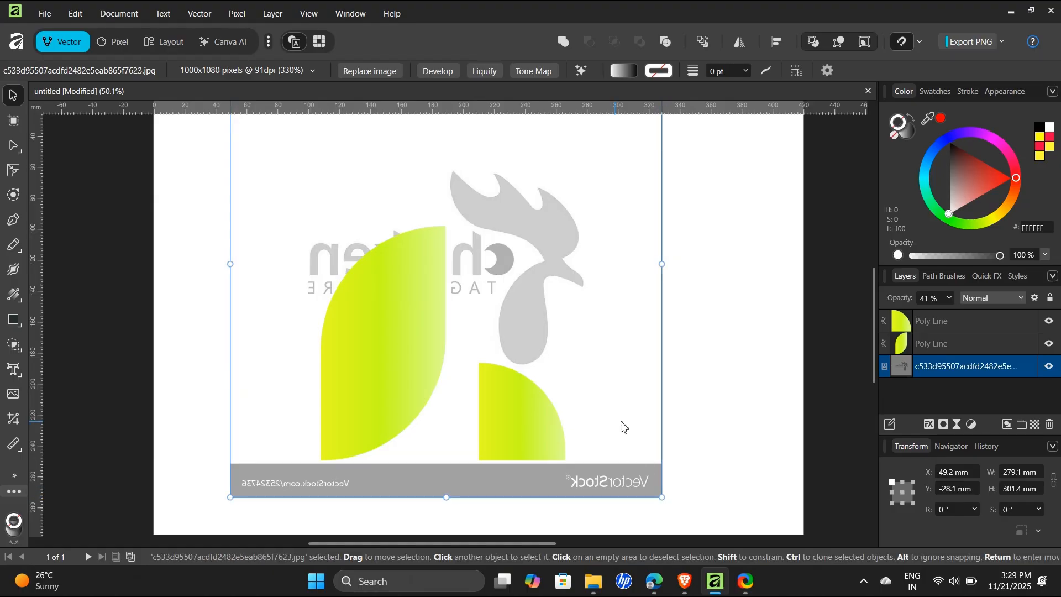
{"action": "left_click_drag", "start_coordinate": [623, 426], "coordinate": [624, 428]}
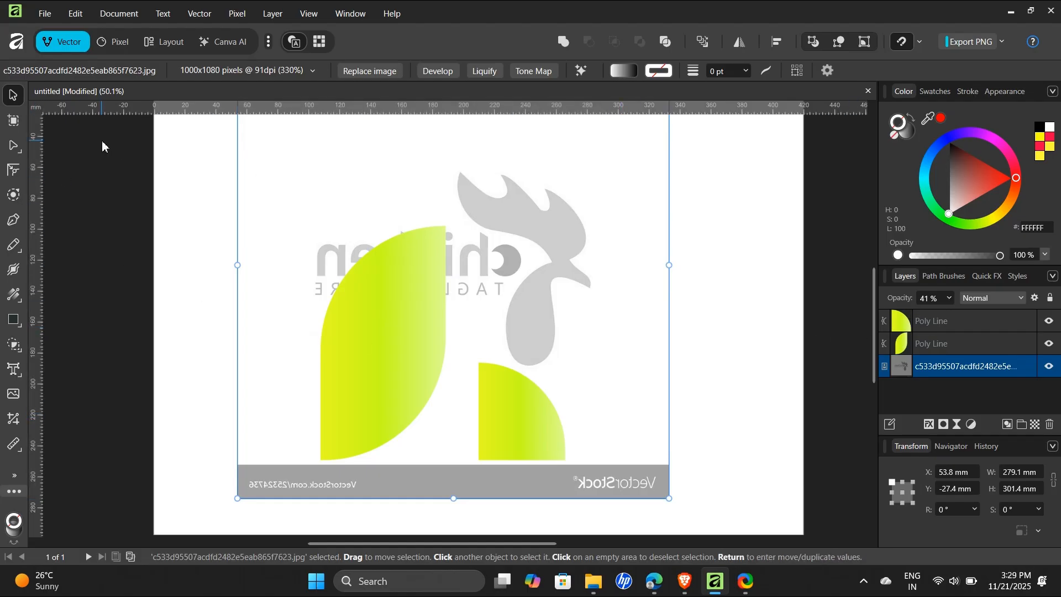
Start a Pen tool path with a black 0.8 pt stroke, tracing the rear comb spike from its tip down onto its lower edge
{"action": "left_click", "coordinate": [15, 222]}
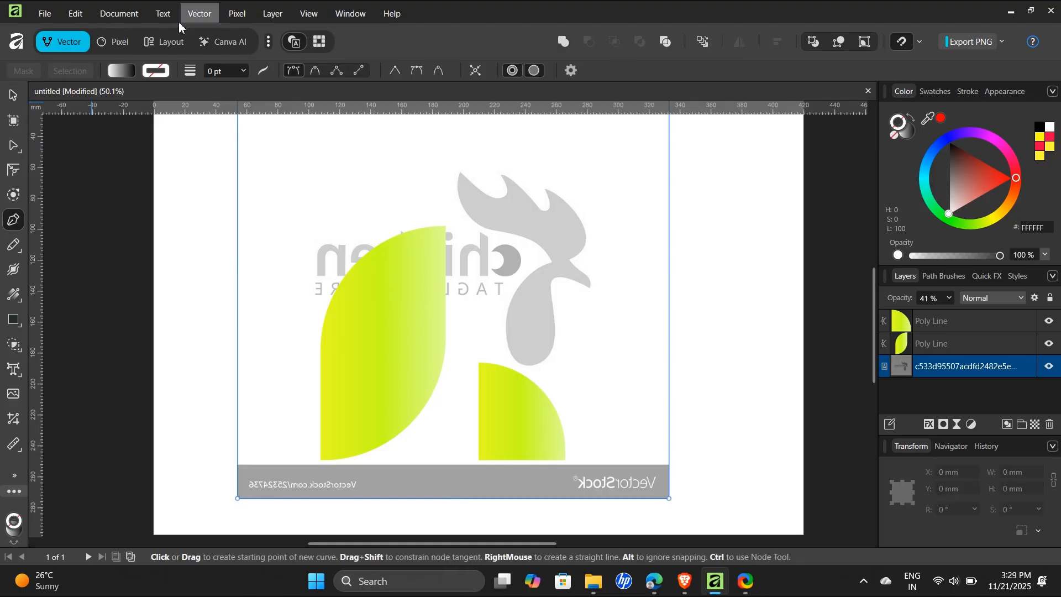
{"action": "left_click", "coordinate": [157, 72]}
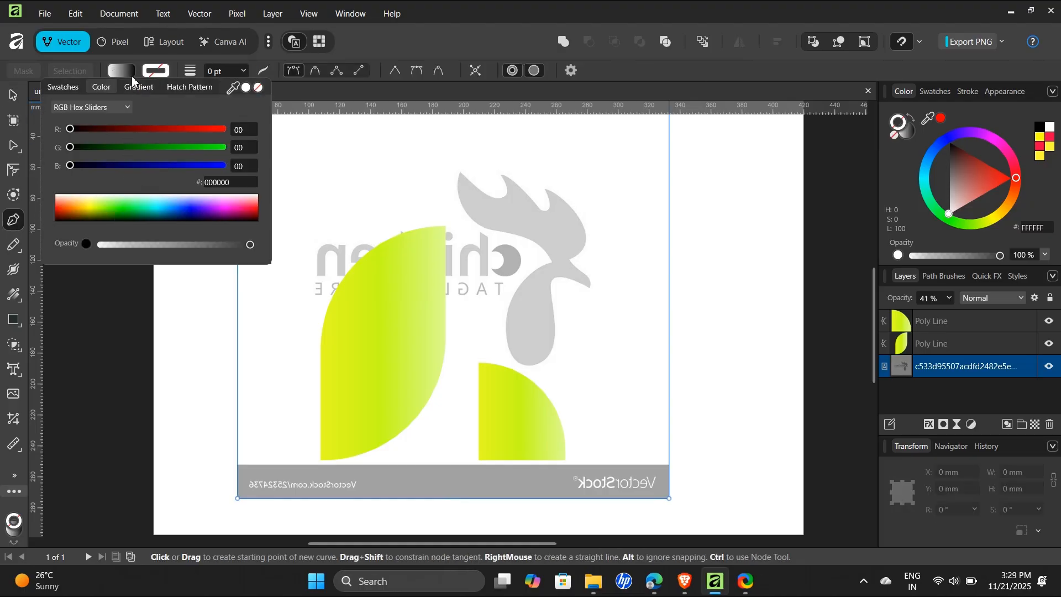
{"action": "scroll", "coordinate": [453, 168], "scroll_direction": "up", "scroll_amount": 5, "text": "ctrl"}
{"action": "left_click", "coordinate": [462, 169]}
{"action": "left_click", "coordinate": [454, 223]}
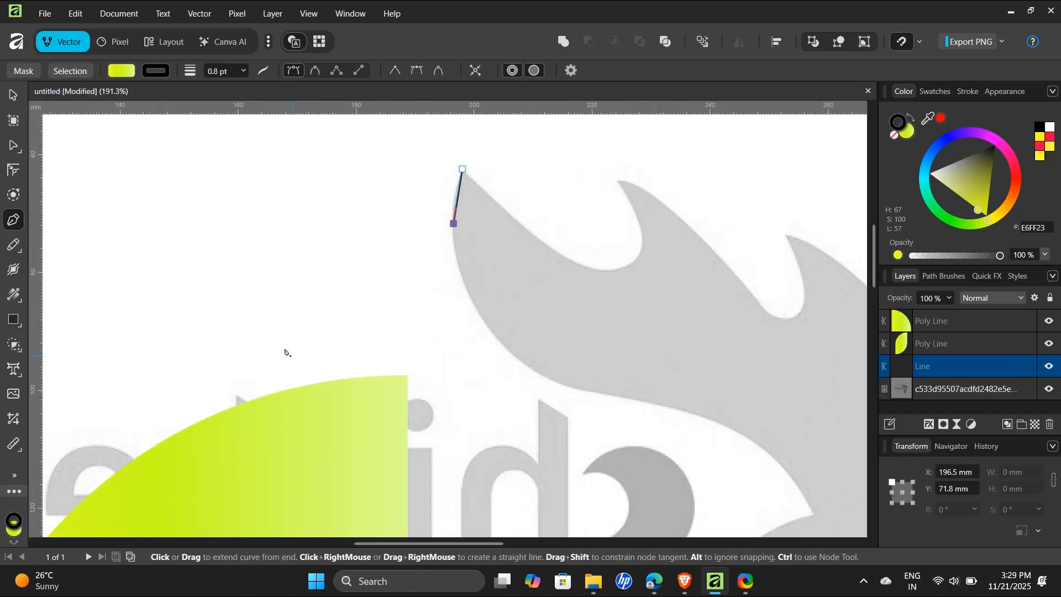
{"action": "left_click", "coordinate": [457, 257]}
{"action": "left_click", "coordinate": [477, 309]}
{"action": "left_click", "coordinate": [513, 352]}
{"action": "left_click", "coordinate": [533, 375]}
{"action": "left_click", "coordinate": [554, 382]}
{"action": "left_click", "coordinate": [621, 394]}
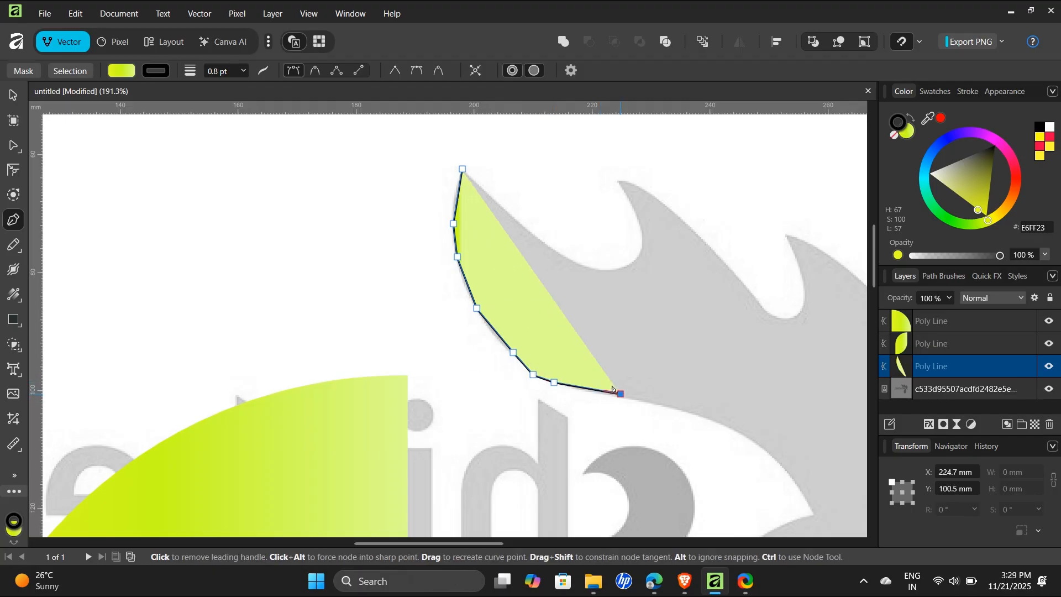
Continue the path along the comb's lower edge to the notch at the back of the rooster's head
{"action": "left_click", "coordinate": [665, 405]}
{"action": "scroll", "coordinate": [616, 417], "scroll_direction": "right", "scroll_amount": 3}
{"action": "left_click", "coordinate": [667, 447]}
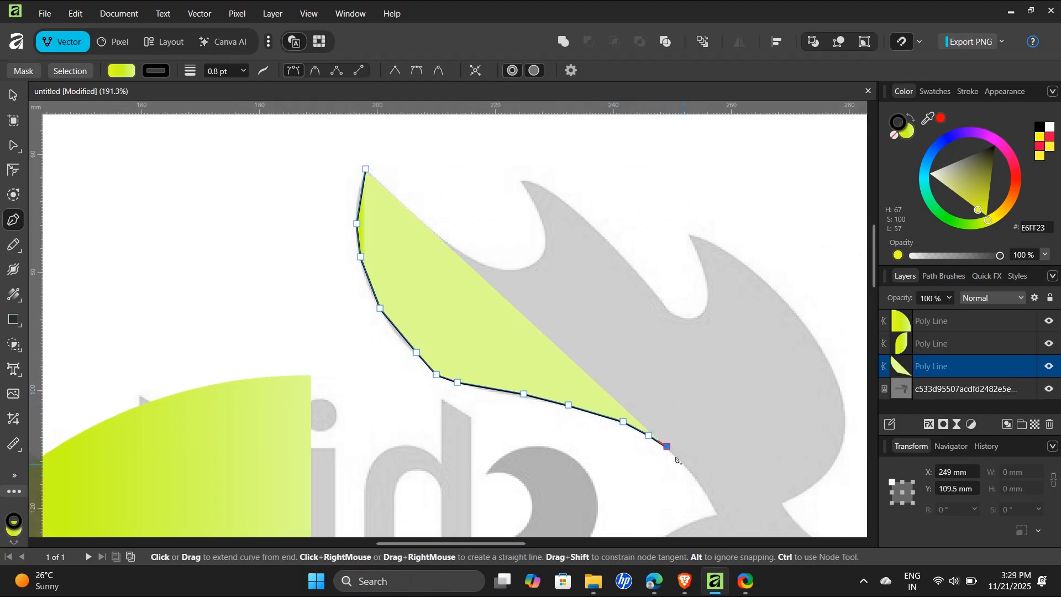
{"action": "left_click", "coordinate": [699, 480]}
{"action": "left_click", "coordinate": [716, 513]}
Continue the path from the back-of-head notch down the left edge of the wattle
{"action": "scroll", "coordinate": [688, 480], "scroll_direction": "down", "scroll_amount": 2}
{"action": "left_click", "coordinate": [668, 430]}
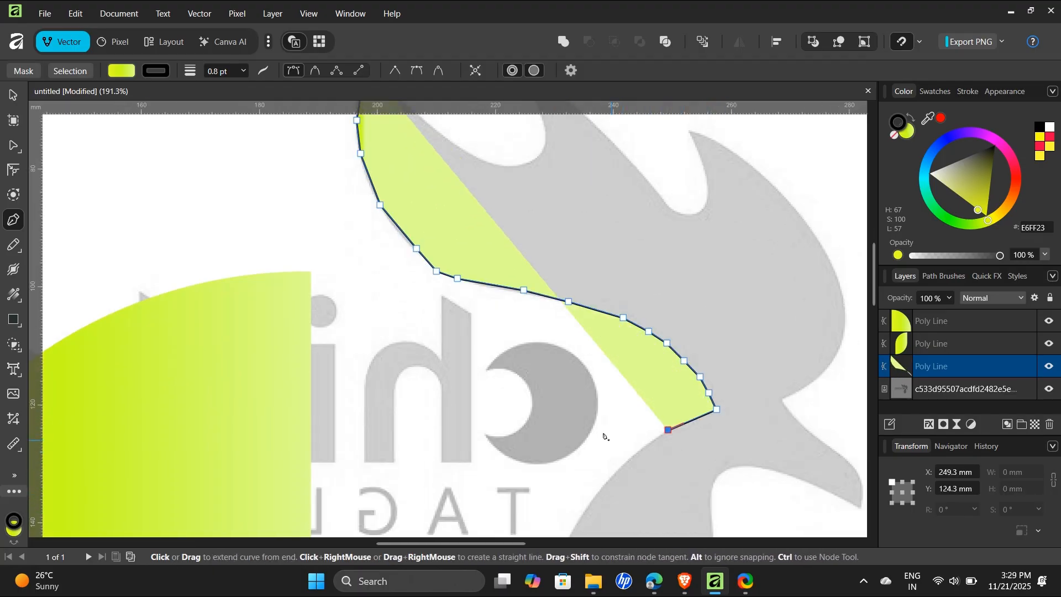
{"action": "left_click", "coordinate": [620, 443]}
{"action": "scroll", "coordinate": [611, 437], "scroll_direction": "down", "scroll_amount": 3}
{"action": "left_click", "coordinate": [589, 313]}
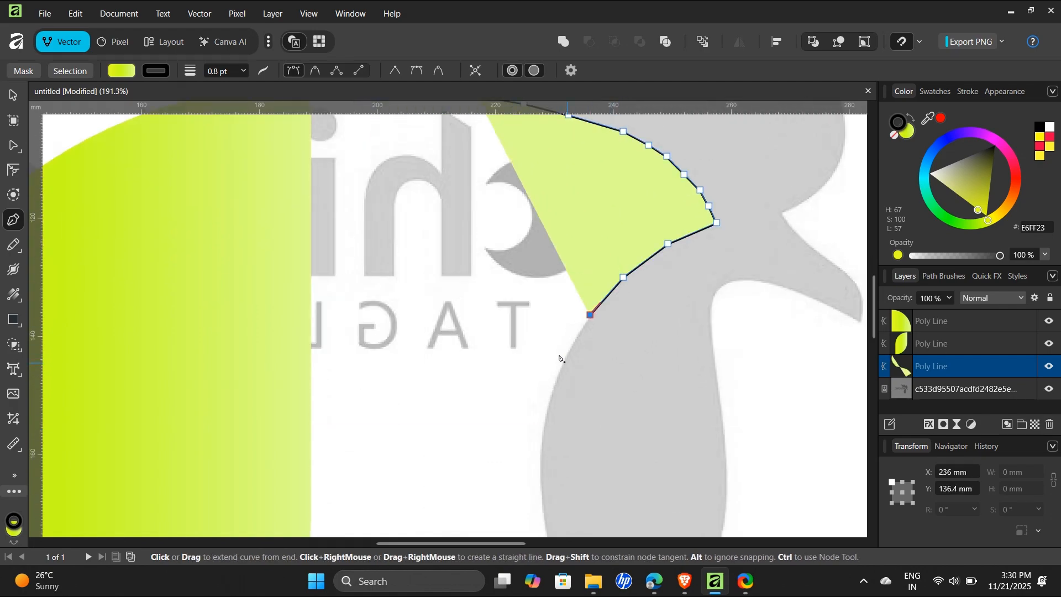
{"action": "left_click", "coordinate": [568, 356]}
{"action": "scroll", "coordinate": [546, 403], "scroll_direction": "down", "scroll_amount": 2}
{"action": "left_click", "coordinate": [550, 323]}
{"action": "left_click", "coordinate": [541, 381]}
{"action": "scroll", "coordinate": [535, 371], "scroll_direction": "down", "scroll_amount": 1}
{"action": "left_click", "coordinate": [542, 374]}
{"action": "left_click", "coordinate": [548, 407]}
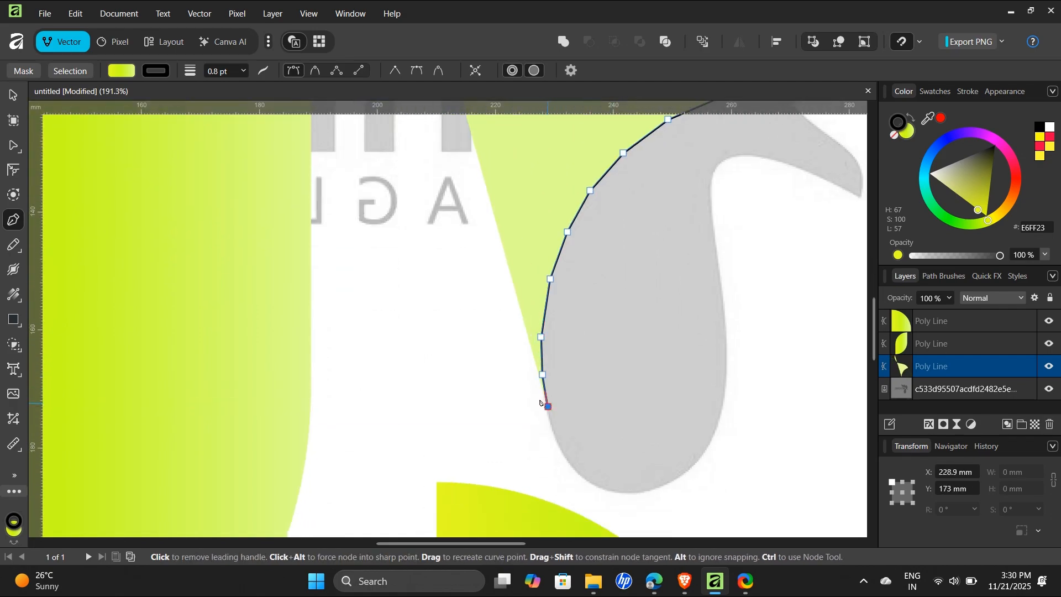
Trace the rounded bottom of the wattle and continue the path up onto its right side
{"action": "scroll", "coordinate": [548, 407], "scroll_direction": "down", "scroll_amount": 1}
{"action": "left_click", "coordinate": [556, 399]}
{"action": "left_click", "coordinate": [572, 424]}
{"action": "left_click", "coordinate": [590, 439]}
{"action": "left_click", "coordinate": [602, 449]}
{"action": "left_click", "coordinate": [623, 450]}
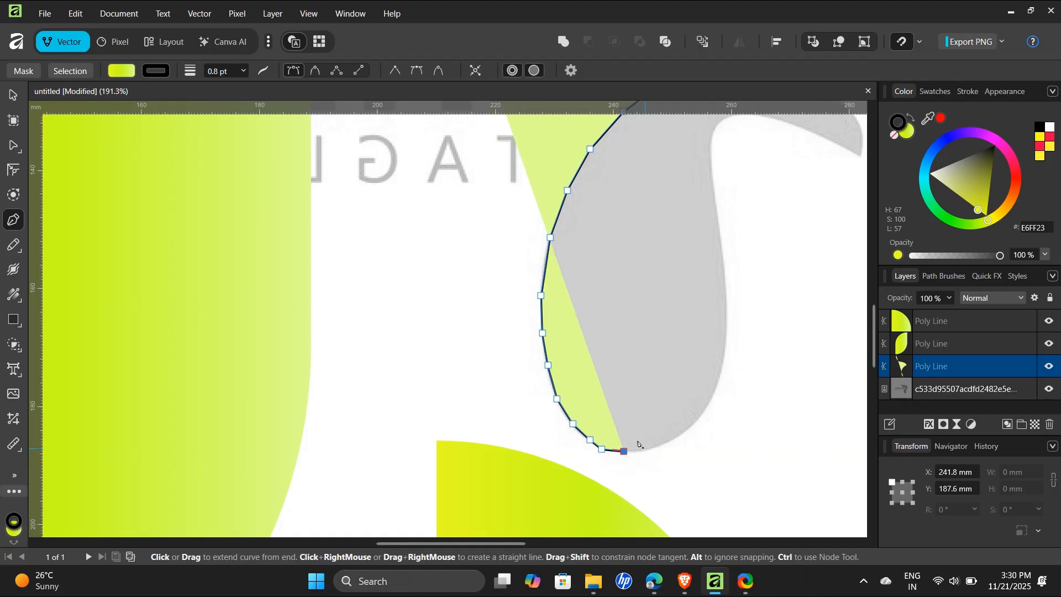
{"action": "left_click", "coordinate": [645, 449]}
{"action": "left_click", "coordinate": [672, 440]}
{"action": "left_click", "coordinate": [699, 417]}
{"action": "left_click", "coordinate": [715, 391]}
{"action": "left_click", "coordinate": [720, 372]}
Continue the path up the wattle's right edge to just below the beak
{"action": "scroll", "coordinate": [718, 397], "scroll_direction": "up", "scroll_amount": 1}
{"action": "left_click", "coordinate": [725, 402]}
{"action": "left_click", "coordinate": [725, 373]}
{"action": "left_click", "coordinate": [724, 353]}
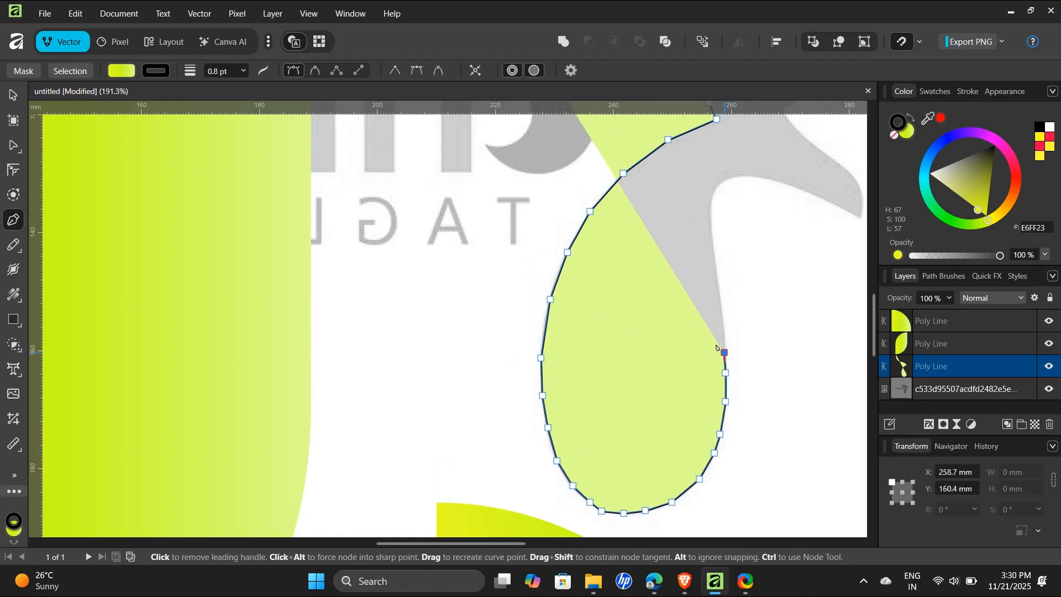
{"action": "left_click", "coordinate": [722, 330]}
{"action": "scroll", "coordinate": [722, 326], "scroll_direction": "up", "scroll_amount": 3}
{"action": "left_click", "coordinate": [720, 361]}
{"action": "left_click", "coordinate": [716, 333]}
{"action": "left_click", "coordinate": [714, 309]}
Trace the inner curve where the wattle meets the beak and start along the beak's underside
{"action": "left_click", "coordinate": [716, 251]}
{"action": "left_click", "coordinate": [720, 243]}
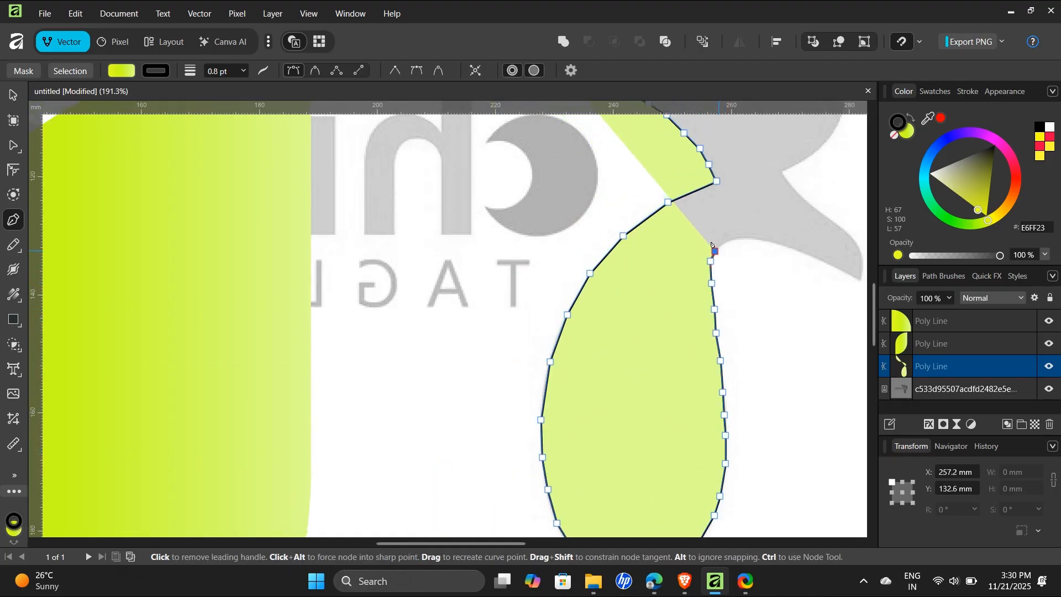
{"action": "left_click", "coordinate": [730, 239]}
{"action": "left_click", "coordinate": [745, 237]}
{"action": "left_click", "coordinate": [757, 239]}
{"action": "left_click", "coordinate": [785, 246]}
{"action": "left_click", "coordinate": [802, 252]}
Continue the path along the beak's underside and around its tip onto the upper edge
{"action": "scroll", "coordinate": [800, 254], "scroll_direction": "right", "scroll_amount": 2}
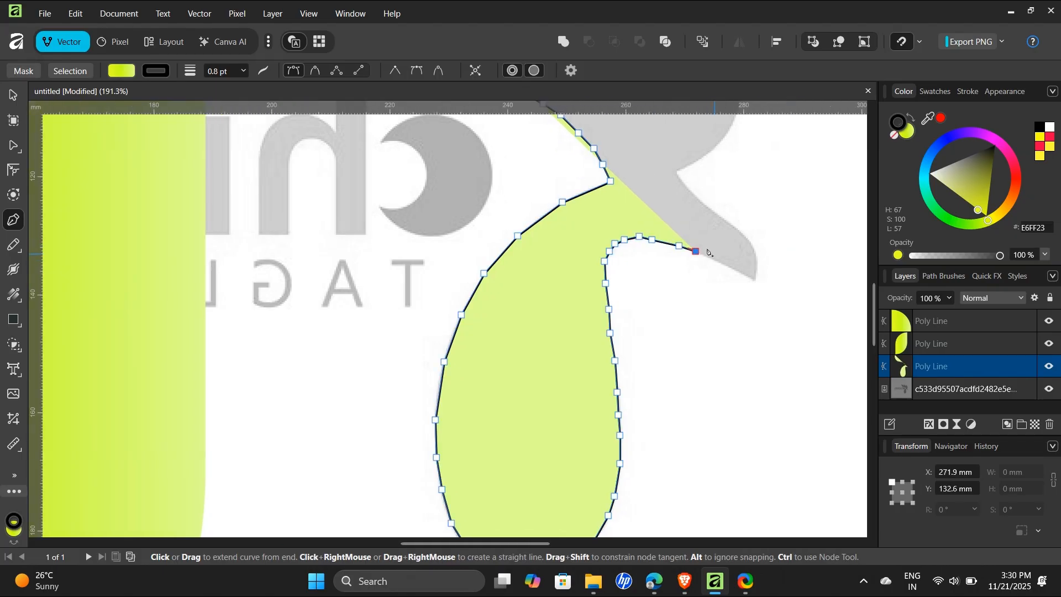
{"action": "left_click", "coordinate": [820, 260]}
{"action": "left_click", "coordinate": [831, 265]}
{"action": "left_click", "coordinate": [845, 270]}
{"action": "left_click", "coordinate": [852, 275]}
{"action": "left_click", "coordinate": [754, 279]}
{"action": "left_click", "coordinate": [757, 268]}
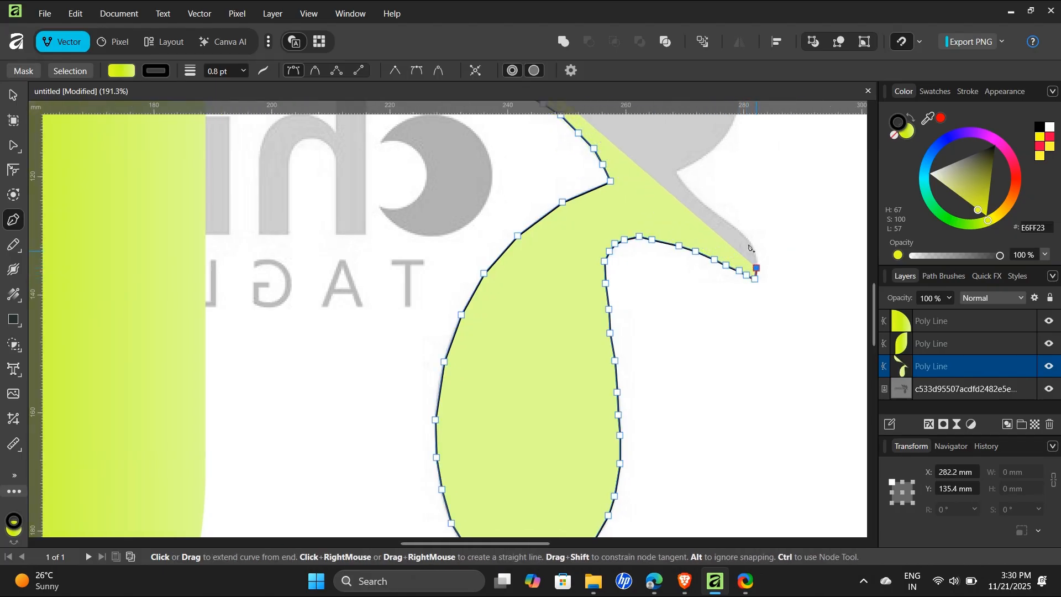
{"action": "left_click", "coordinate": [758, 253]}
{"action": "left_click", "coordinate": [751, 241]}
{"action": "left_click", "coordinate": [737, 226]}
Lower the traced shape's fill opacity to 0% so the reference image shows through
{"action": "scroll", "coordinate": [737, 226], "scroll_direction": "up", "scroll_amount": 3}
{"action": "left_click", "coordinate": [126, 70]}
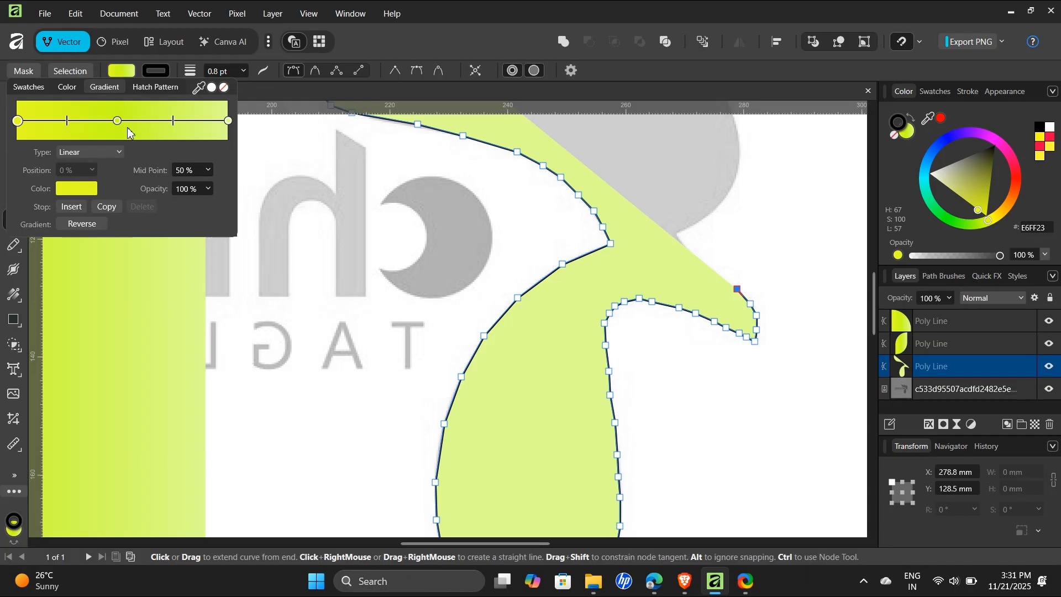
{"action": "left_click", "coordinate": [68, 87]}
{"action": "left_click_drag", "start_coordinate": [104, 243], "coordinate": [12, 245]}
Continue the path along the beak's upper edge and around the notch between the beak and the face
{"action": "scroll", "coordinate": [731, 288], "scroll_direction": "up", "scroll_amount": 5}
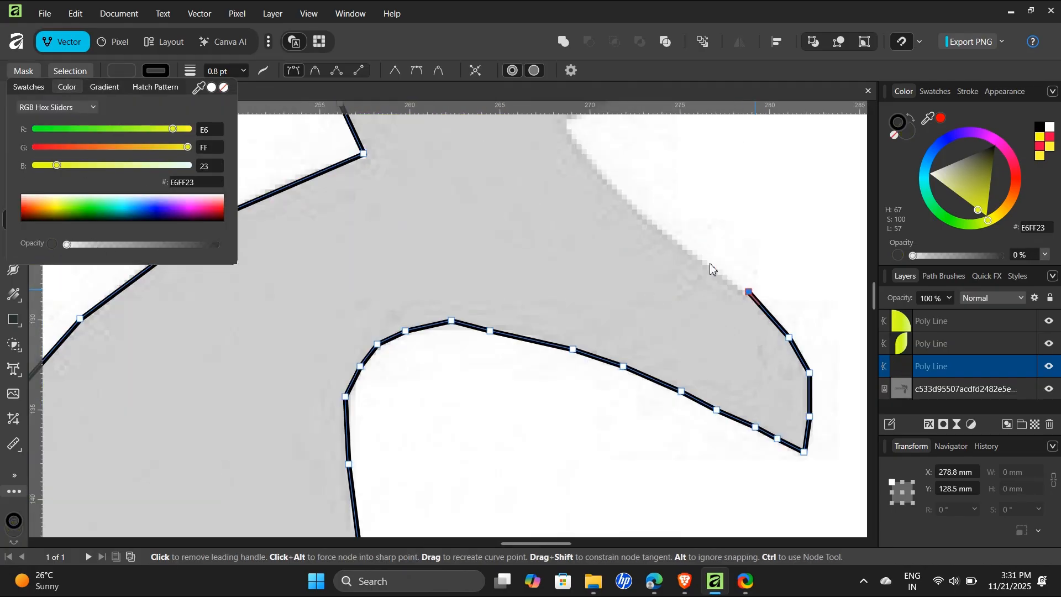
{"action": "left_click", "coordinate": [631, 203]}
{"action": "scroll", "coordinate": [631, 202], "scroll_direction": "down", "scroll_amount": 3}
{"action": "left_click", "coordinate": [601, 170]}
Trace the front curve of the rooster's face from the beak notch up along its outer edge
{"action": "scroll", "coordinate": [641, 326], "scroll_direction": "up", "scroll_amount": 4}
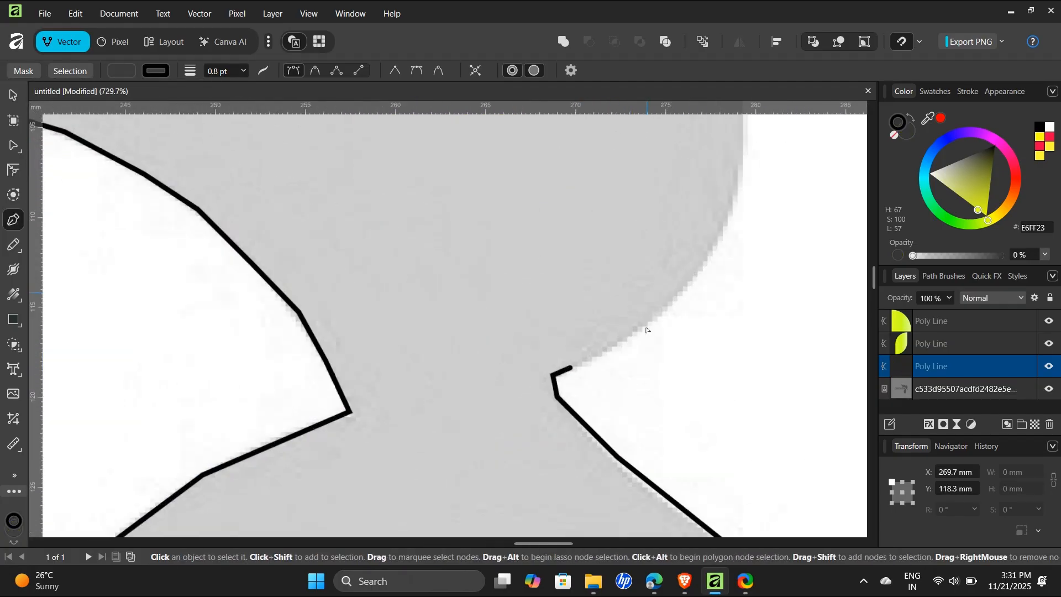
{"action": "left_click", "coordinate": [632, 335]}
{"action": "left_click", "coordinate": [714, 256]}
{"action": "left_click", "coordinate": [772, 159]}
{"action": "scroll", "coordinate": [768, 157], "scroll_direction": "down", "scroll_amount": 2}
{"action": "scroll", "coordinate": [773, 158], "scroll_direction": "up", "scroll_amount": 3}
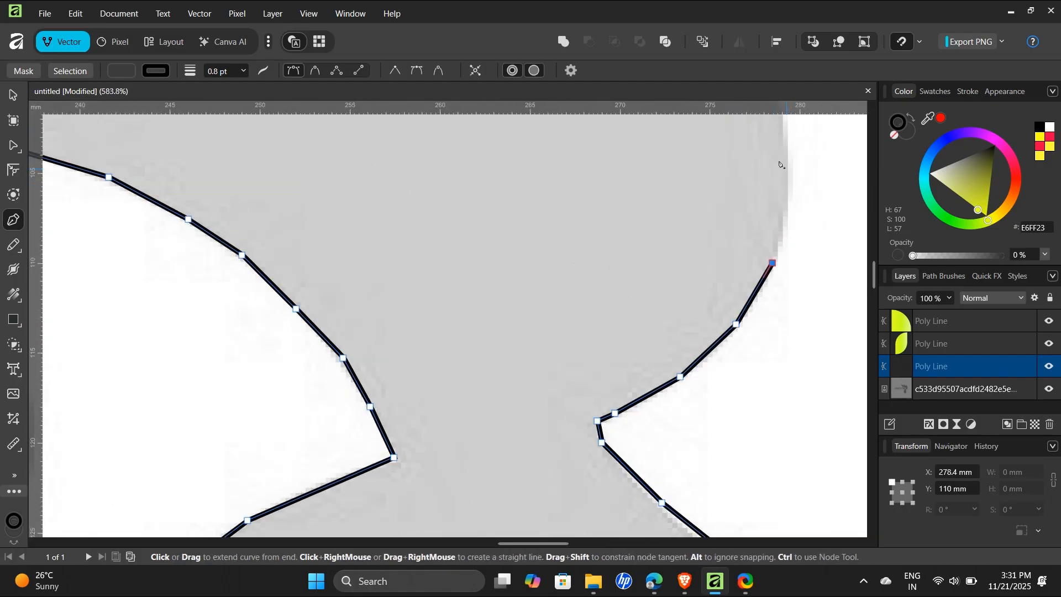
{"action": "left_click", "coordinate": [786, 169]}
{"action": "scroll", "coordinate": [785, 169], "scroll_direction": "up", "scroll_amount": 2}
{"action": "left_click", "coordinate": [780, 171]}
{"action": "left_click", "coordinate": [772, 149]}
Continue the path along the outer edge of the front comb spike to its pointed tip
{"action": "scroll", "coordinate": [745, 160], "scroll_direction": "up", "scroll_amount": 8}
{"action": "left_click", "coordinate": [745, 359]}
{"action": "left_click", "coordinate": [709, 294]}
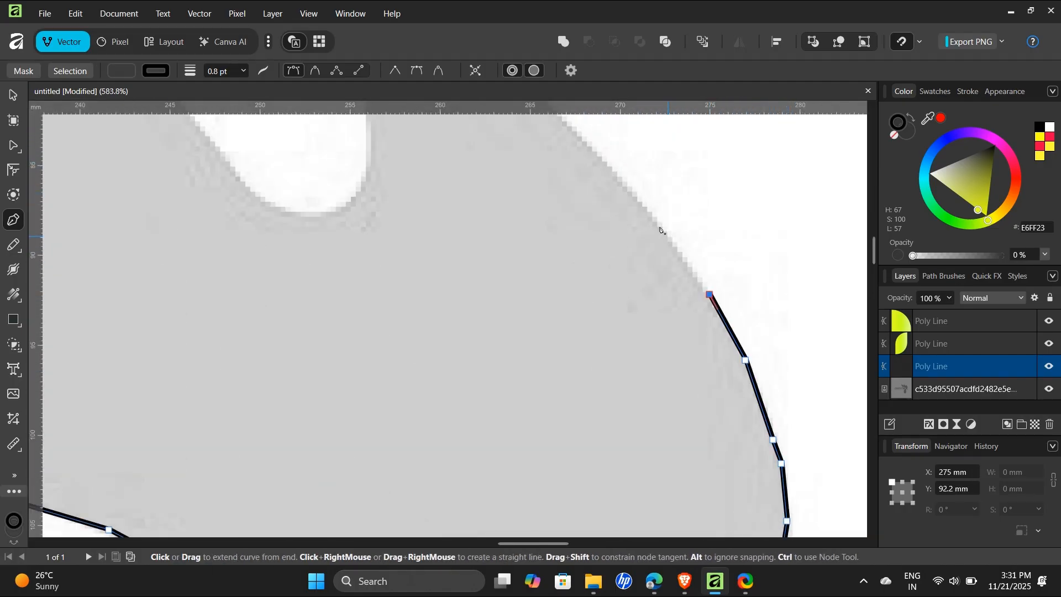
{"action": "left_click", "coordinate": [666, 233]}
{"action": "left_click", "coordinate": [617, 179]}
{"action": "scroll", "coordinate": [611, 182], "scroll_direction": "up", "scroll_amount": 3}
{"action": "left_click", "coordinate": [584, 220]}
{"action": "left_click", "coordinate": [508, 150]}
{"action": "scroll", "coordinate": [475, 161], "scroll_direction": "up", "scroll_amount": 5}
{"action": "left_click", "coordinate": [331, 191]}
{"action": "left_click", "coordinate": [312, 191]}
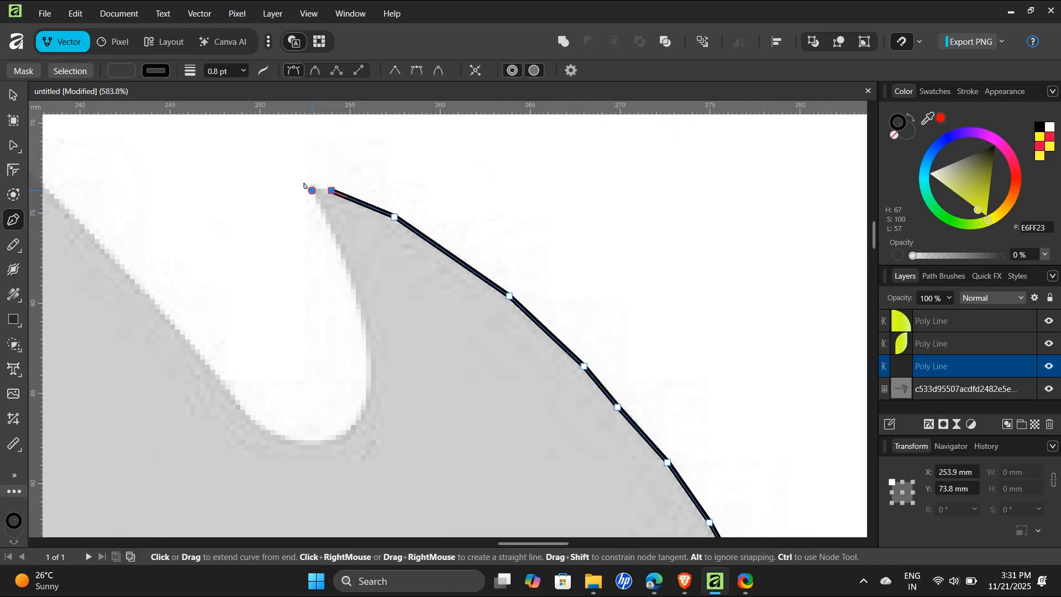
Trace the front comb spike's inner edge down around the notch next to the middle spike
{"action": "left_click", "coordinate": [336, 237]}
{"action": "left_click", "coordinate": [350, 272]}
{"action": "left_click", "coordinate": [363, 314]}
{"action": "left_click", "coordinate": [367, 350]}
{"action": "left_click", "coordinate": [367, 399]}
{"action": "left_click", "coordinate": [350, 421]}
{"action": "left_click", "coordinate": [339, 432]}
{"action": "left_click", "coordinate": [300, 438]}
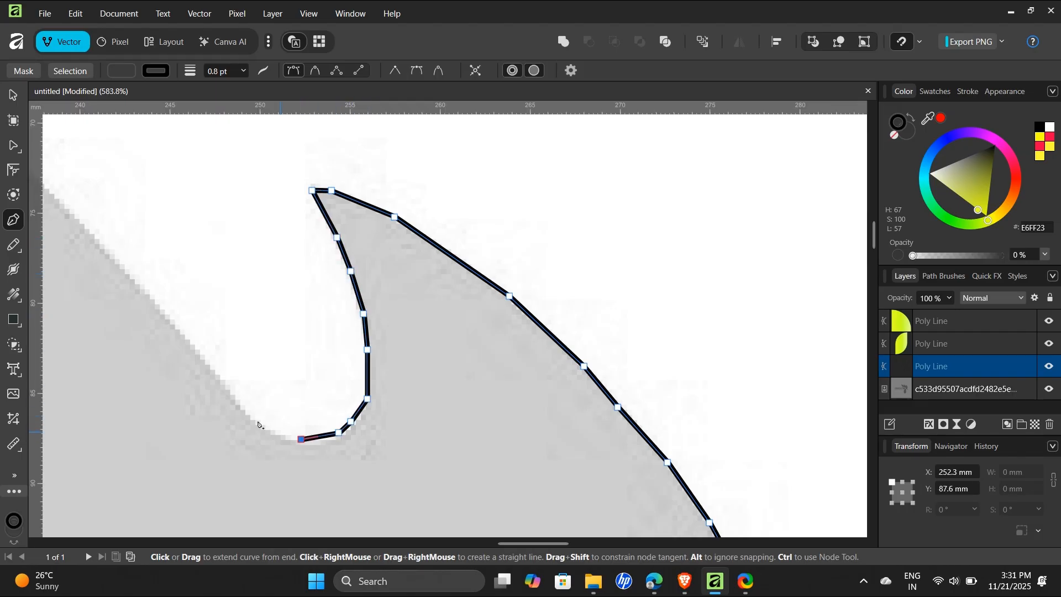
Continue the path from that notch along the outer edge of the middle comb spike to its tip
{"action": "left_click", "coordinate": [259, 428]}
{"action": "left_click", "coordinate": [232, 393]}
{"action": "scroll", "coordinate": [188, 362], "scroll_direction": "up", "scroll_amount": 1}
{"action": "left_click", "coordinate": [156, 349]}
{"action": "scroll", "coordinate": [221, 347], "scroll_direction": "up", "scroll_amount": 2}
{"action": "scroll", "coordinate": [240, 346], "scroll_direction": "left", "scroll_amount": 8}
{"action": "scroll", "coordinate": [239, 346], "scroll_direction": "left", "scroll_amount": 3}
{"action": "left_click", "coordinate": [449, 323]}
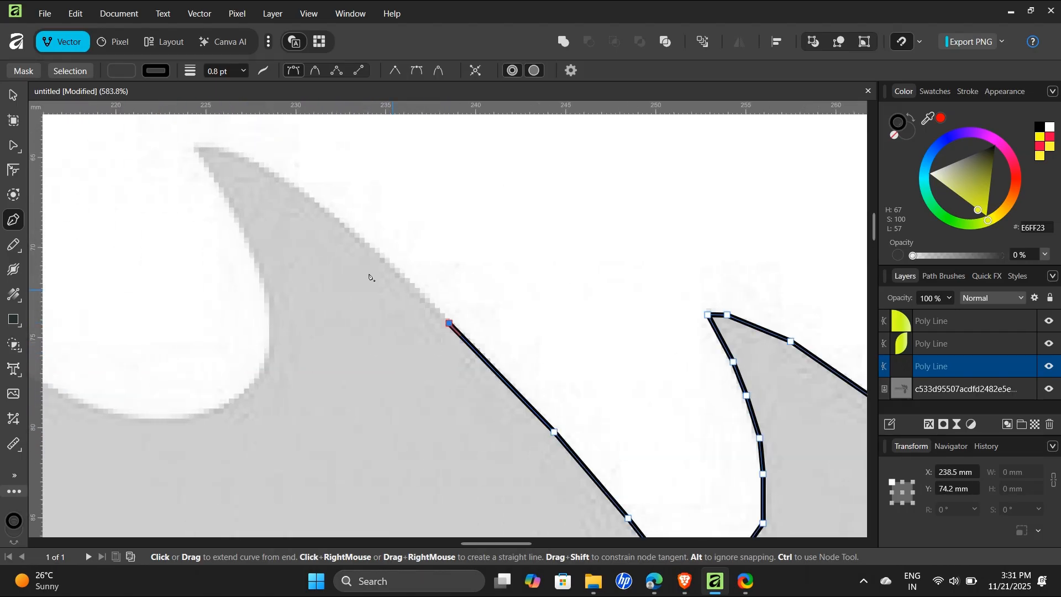
{"action": "left_click", "coordinate": [381, 252]}
{"action": "left_click", "coordinate": [279, 175]}
{"action": "left_click", "coordinate": [241, 155]}
{"action": "left_click", "coordinate": [198, 148]}
Trace the middle comb spike's inner edge from its tip down into the notch beside the rear spike
{"action": "left_click", "coordinate": [206, 165]}
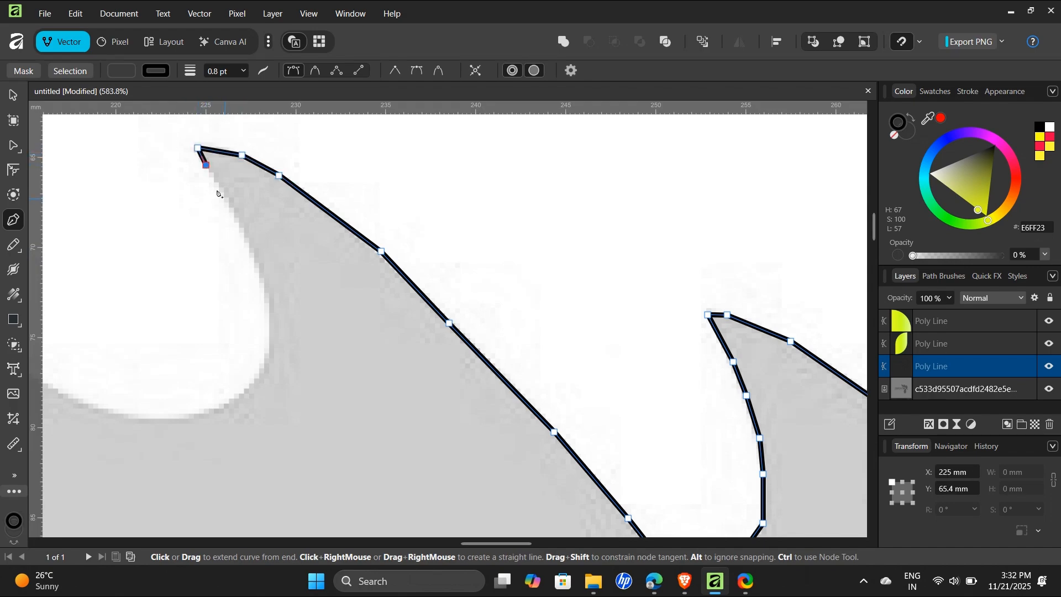
{"action": "left_click", "coordinate": [226, 196]}
{"action": "left_click", "coordinate": [259, 259]}
{"action": "left_click", "coordinate": [265, 299]}
{"action": "left_click", "coordinate": [271, 350]}
{"action": "left_click", "coordinate": [256, 379]}
{"action": "left_click", "coordinate": [221, 403]}
Continue the path around the bottom of the notch between the middle and rear comb spikes and up its far side
{"action": "scroll", "coordinate": [221, 400], "scroll_direction": "left", "scroll_amount": 8}
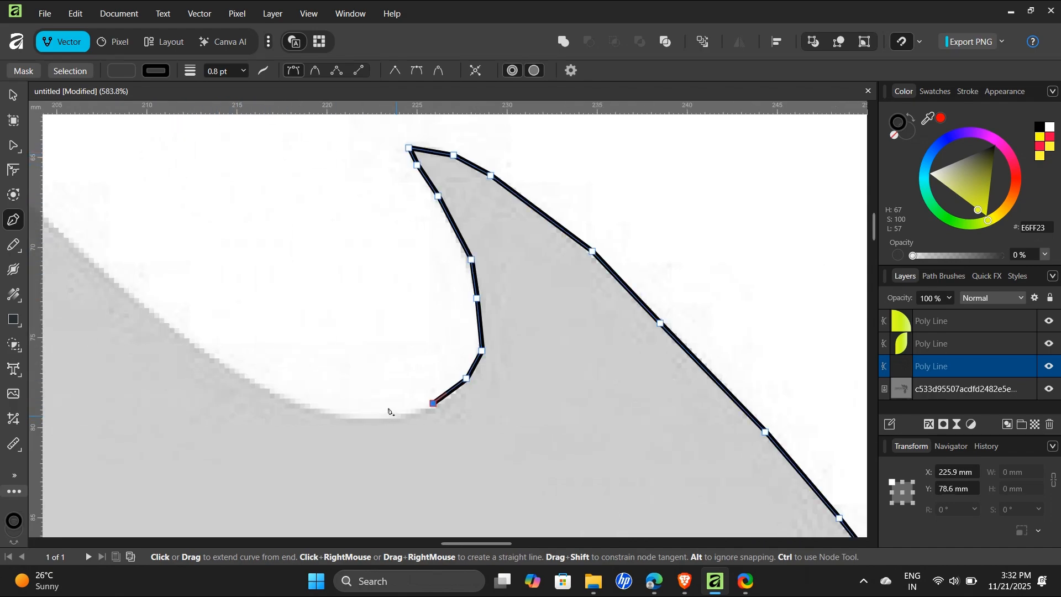
{"action": "left_click", "coordinate": [400, 415]}
{"action": "left_click", "coordinate": [363, 415]}
{"action": "left_click", "coordinate": [328, 410]}
{"action": "left_click", "coordinate": [261, 384]}
{"action": "left_click", "coordinate": [197, 343]}
Trace the rear comb spike's upper edge to its tip and close the path on the starting node
{"action": "scroll", "coordinate": [332, 309], "scroll_direction": "left", "scroll_amount": 14}
{"action": "left_click", "coordinate": [491, 277]}
{"action": "left_click", "coordinate": [438, 232]}
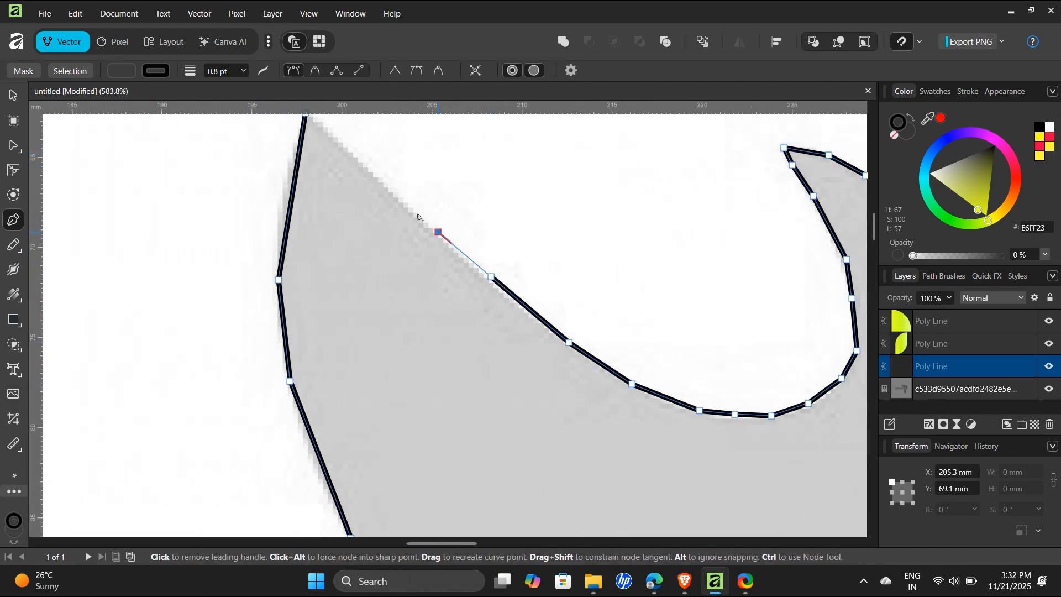
{"action": "left_click", "coordinate": [367, 166]}
{"action": "scroll", "coordinate": [332, 169], "scroll_direction": "up", "scroll_amount": 2}
{"action": "left_click", "coordinate": [305, 175]}
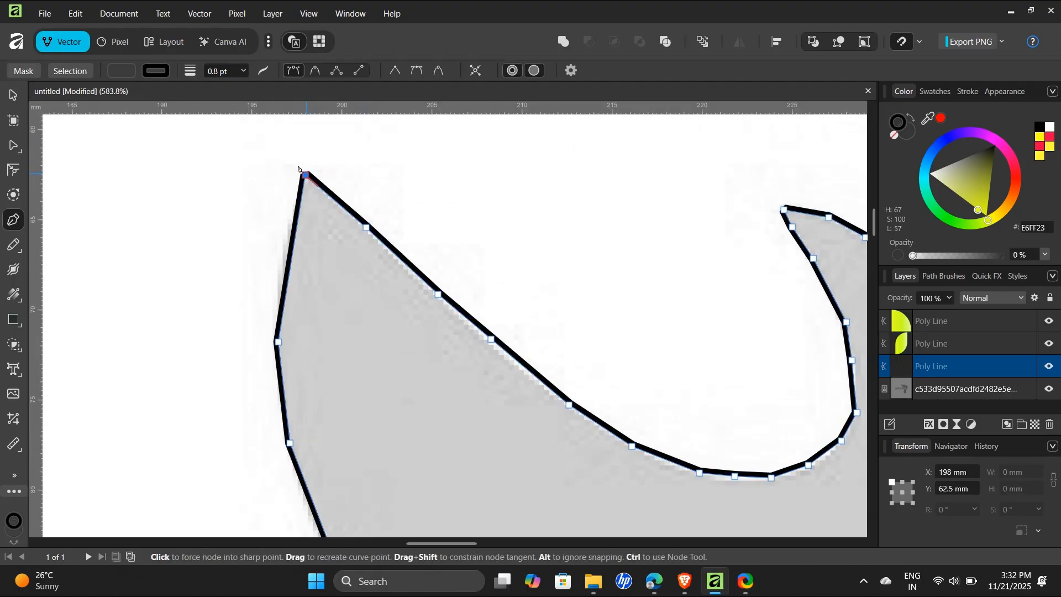
Hide the reference chicken image and deselect the finished rooster head outline
{"action": "scroll", "coordinate": [634, 289], "scroll_direction": "down", "scroll_amount": 7}
{"action": "left_click", "coordinate": [1049, 388]}
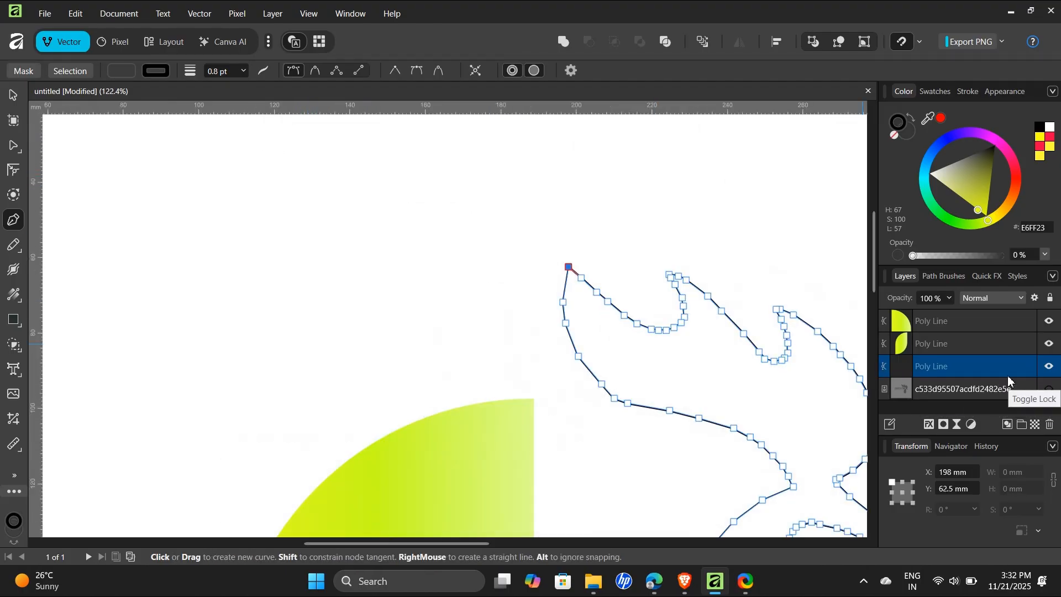
{"action": "key", "text": "a"}
{"action": "scroll", "coordinate": [578, 204], "scroll_direction": "right", "scroll_amount": 4}
{"action": "scroll", "coordinate": [633, 307], "scroll_direction": "down", "scroll_amount": 5}
{"action": "scroll", "coordinate": [633, 308], "scroll_direction": "down", "scroll_amount": 3}
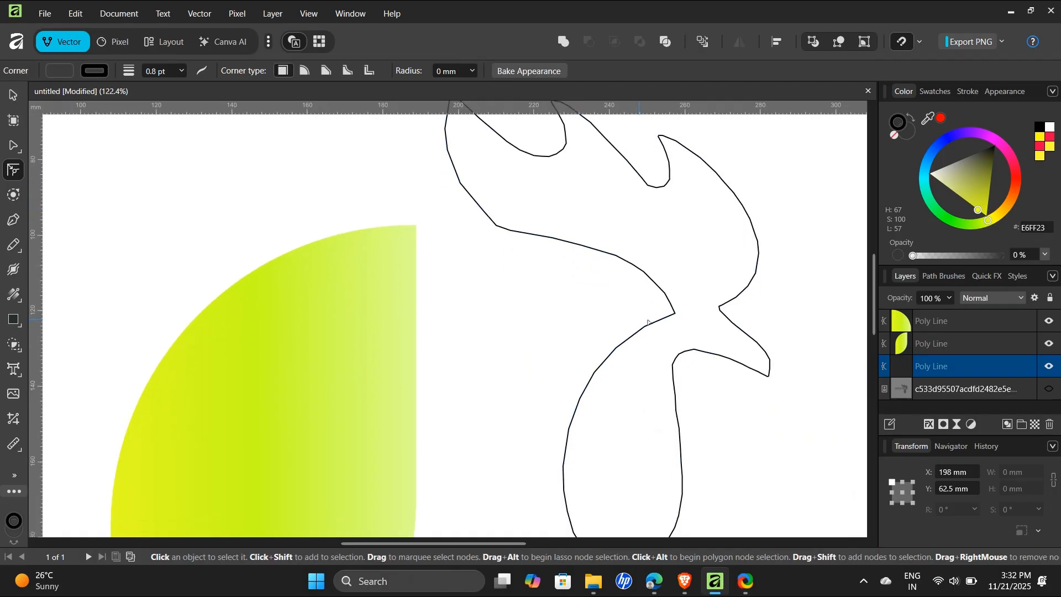
{"action": "left_click", "coordinate": [744, 413]}
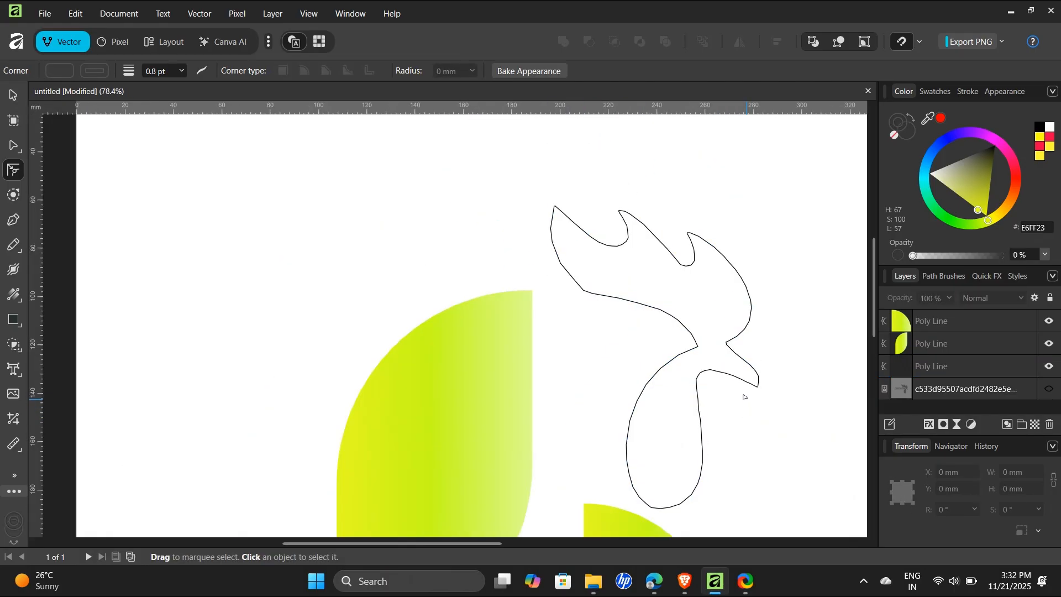
Round two nodes on the comb's lower rear edge with the Corner tool, giving the lower bend a 5.2 mm radius
{"action": "left_click", "coordinate": [562, 261]}
{"action": "left_click_drag", "start_coordinate": [583, 288], "coordinate": [605, 244]}
{"action": "left_click", "coordinate": [778, 238]}
{"action": "left_click", "coordinate": [583, 288]}
{"action": "left_click", "coordinate": [583, 285]}
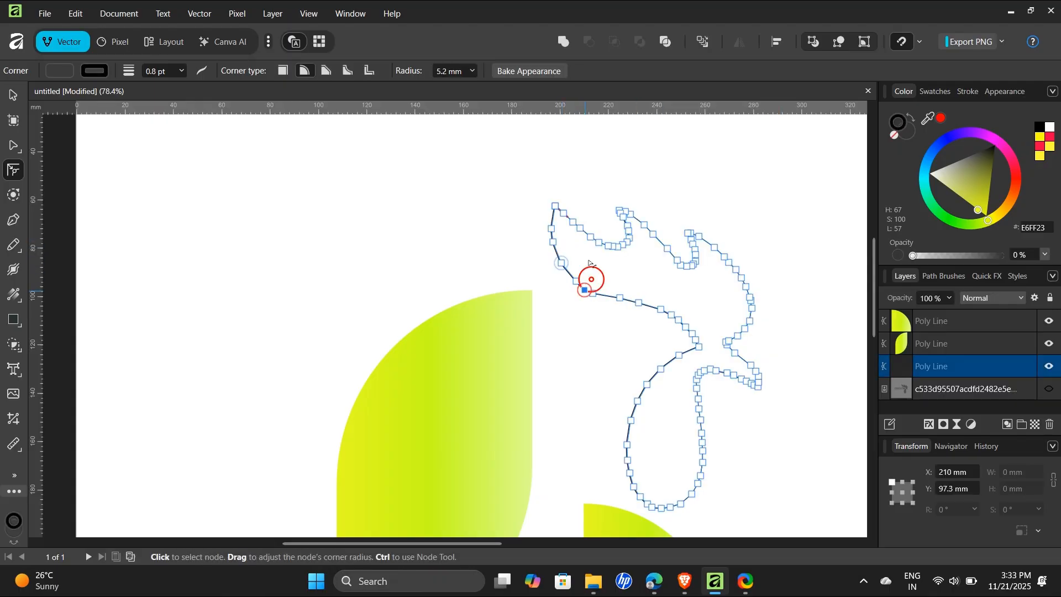
{"action": "left_click", "coordinate": [746, 228]}
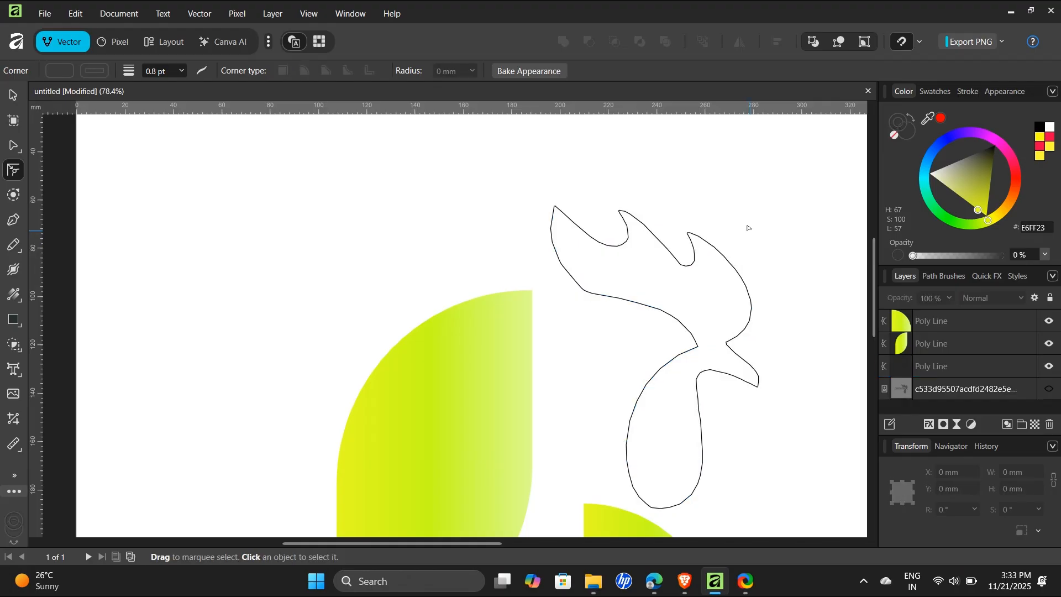
Convert the outline's lower rear bend into an editable curve and reshape it by adjusting the node's handles
{"action": "left_click", "coordinate": [583, 259]}
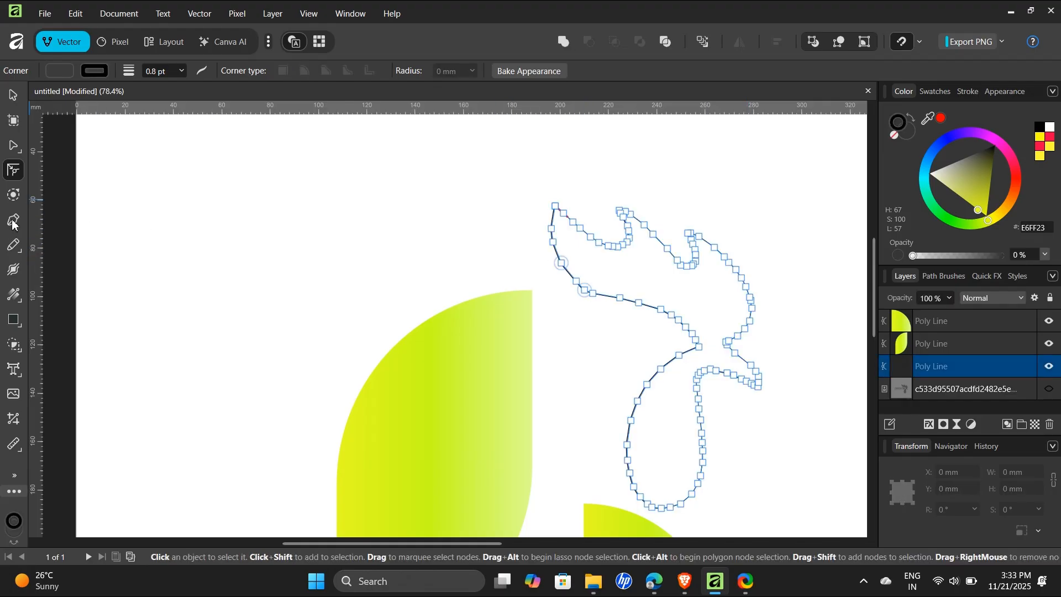
{"action": "left_click", "coordinate": [14, 145]}
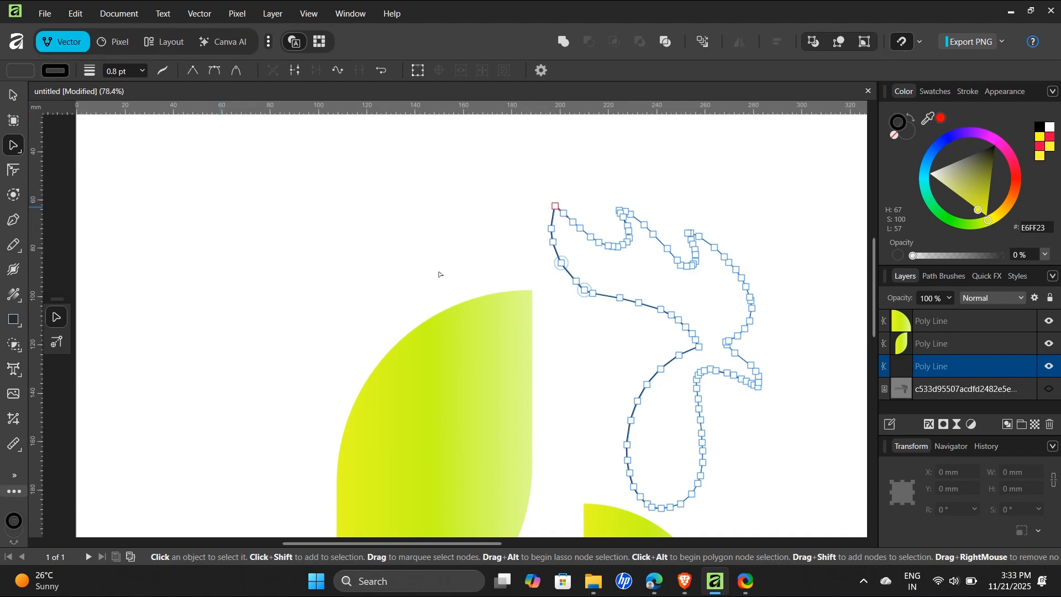
{"action": "left_click", "coordinate": [584, 289]}
{"action": "left_click", "coordinate": [581, 286], "text": "alt"}
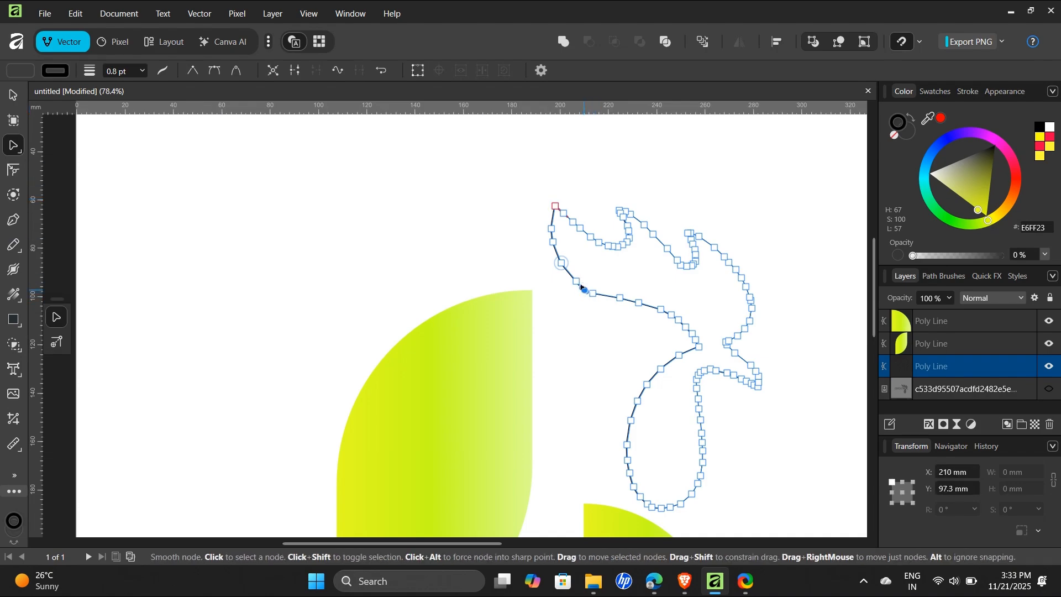
{"action": "scroll", "coordinate": [575, 286], "scroll_direction": "up", "scroll_amount": 5}
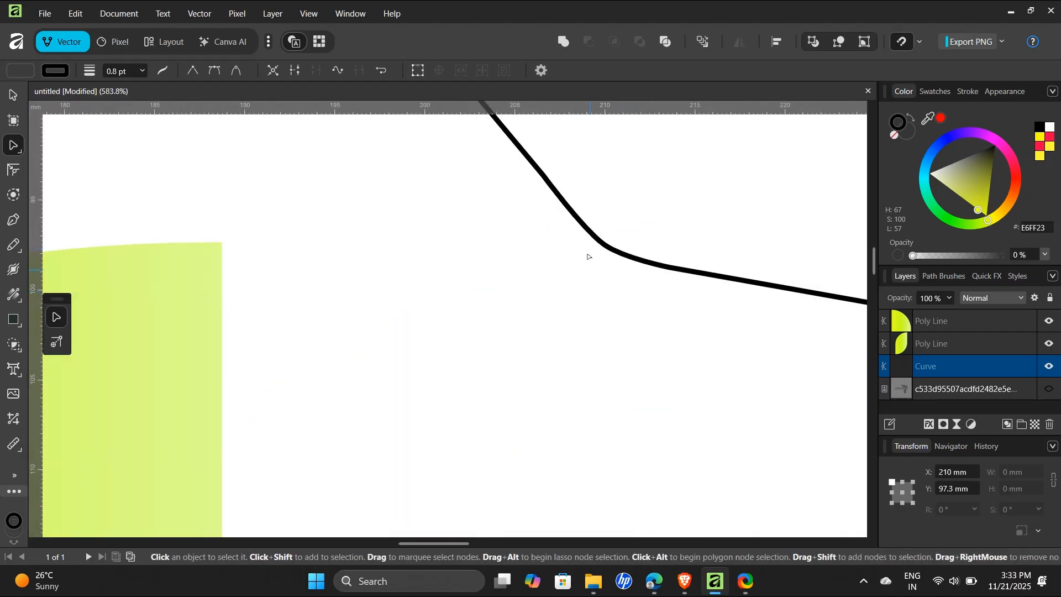
{"action": "left_click_drag", "start_coordinate": [584, 224], "coordinate": [544, 173]}
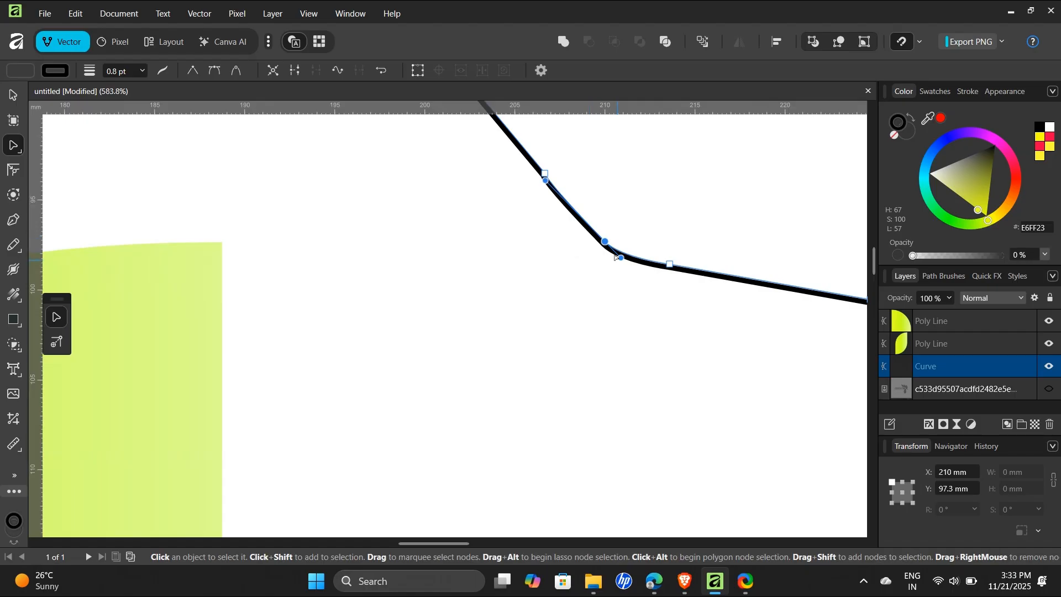
{"action": "left_click_drag", "start_coordinate": [621, 258], "coordinate": [637, 265]}
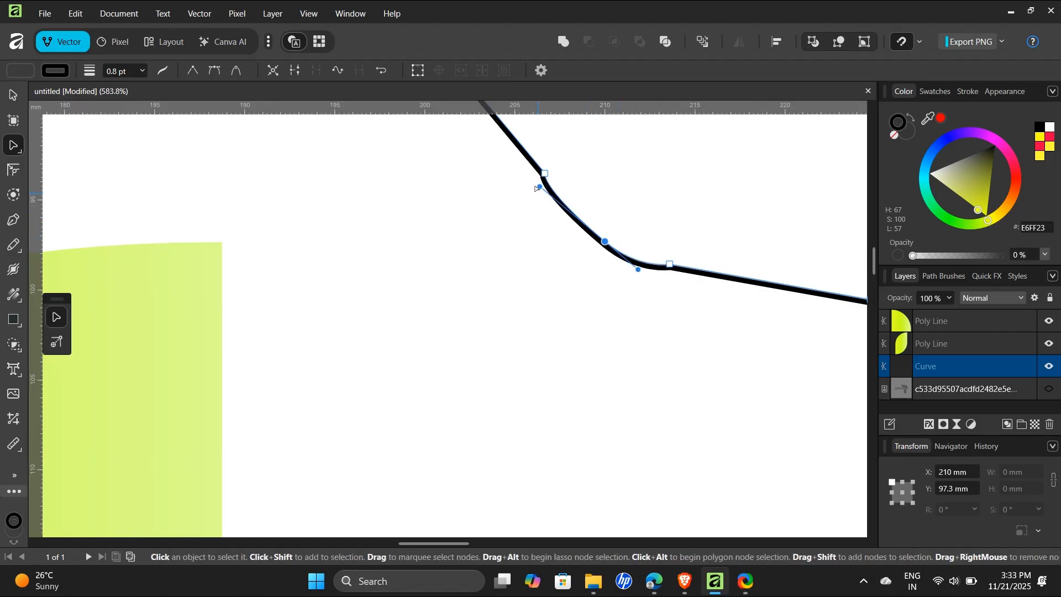
{"action": "left_click_drag", "start_coordinate": [541, 184], "coordinate": [654, 263]}
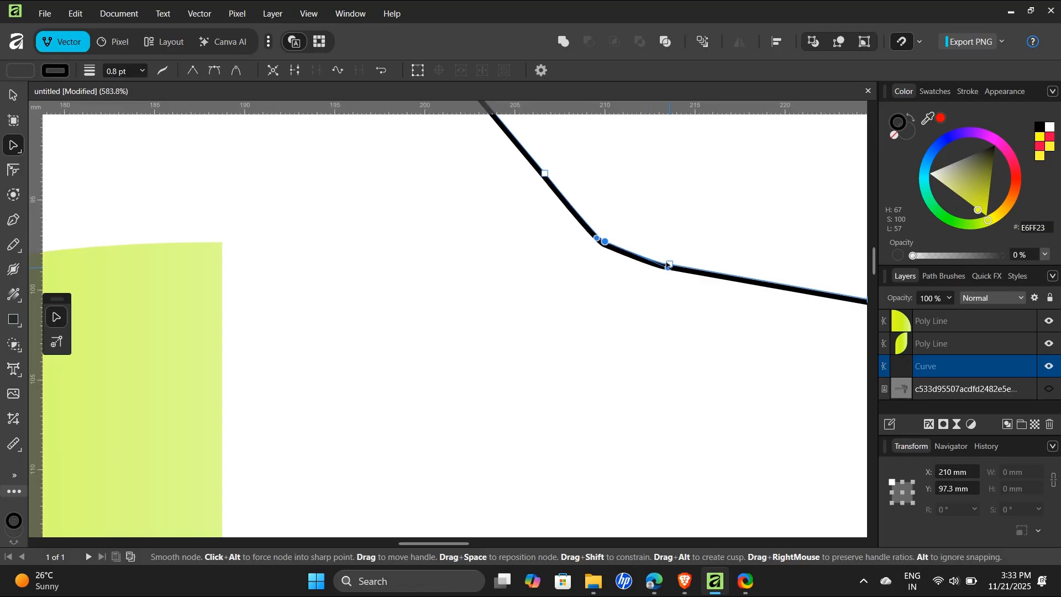
Smooth the neighbouring nodes along the rear edge of the comb above the lower bend
{"action": "scroll", "coordinate": [667, 253], "scroll_direction": "down", "scroll_amount": 5}
{"action": "scroll", "coordinate": [625, 230], "scroll_direction": "up", "scroll_amount": 5}
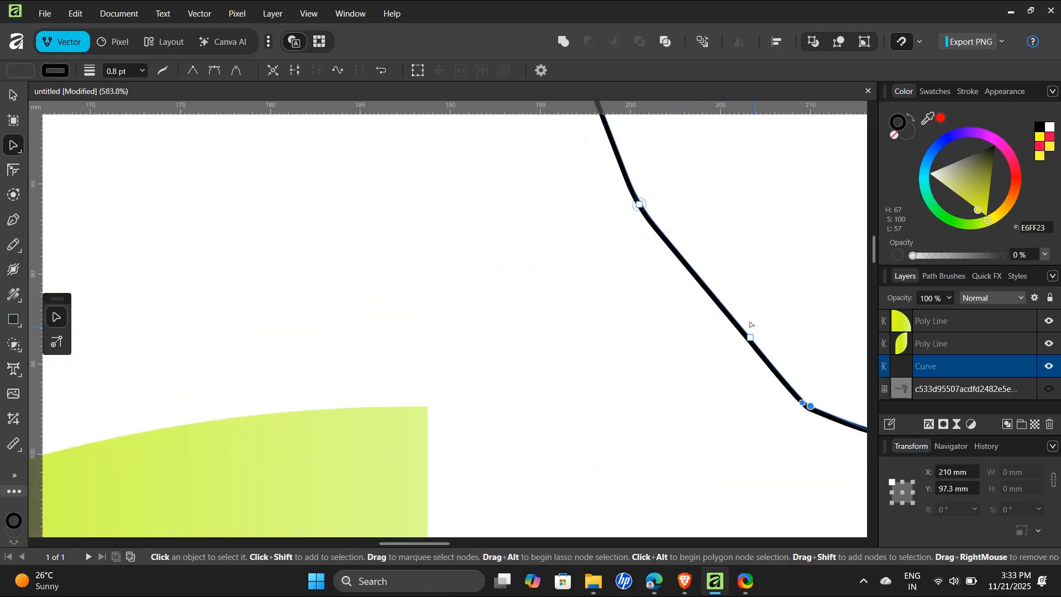
{"action": "scroll", "coordinate": [633, 199], "scroll_direction": "up", "scroll_amount": 2}
{"action": "left_click", "coordinate": [639, 246]}
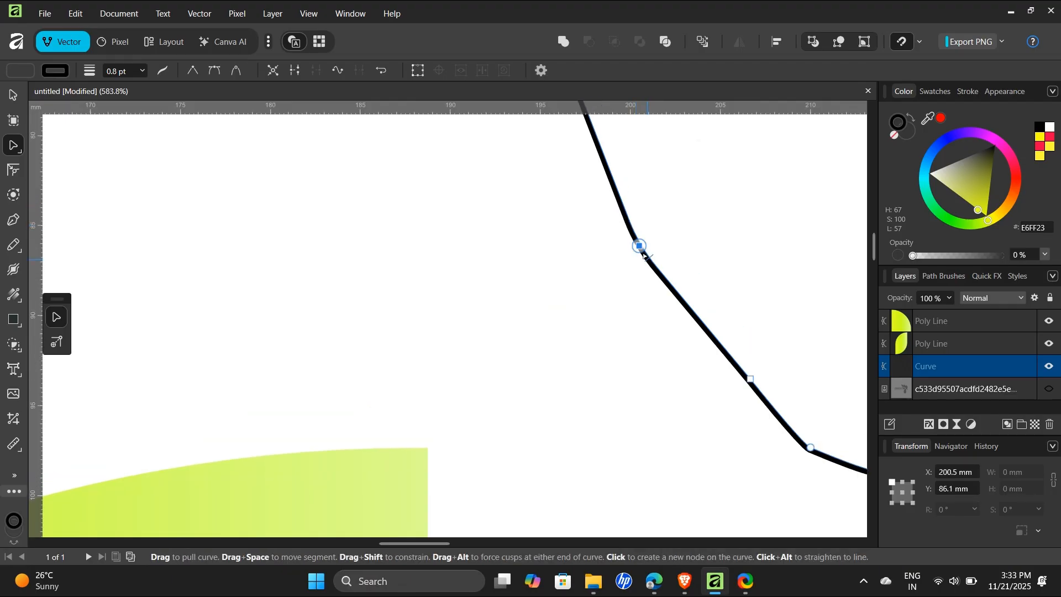
{"action": "scroll", "coordinate": [658, 217], "scroll_direction": "down", "scroll_amount": 5}
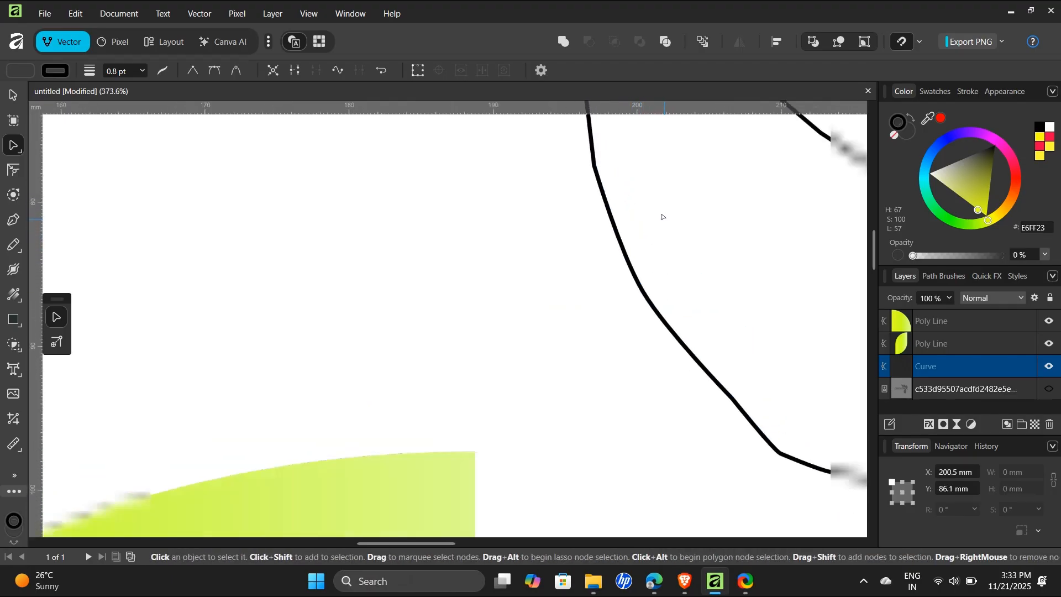
{"action": "scroll", "coordinate": [693, 288], "scroll_direction": "up", "scroll_amount": 6}
{"action": "left_click", "coordinate": [686, 277]}
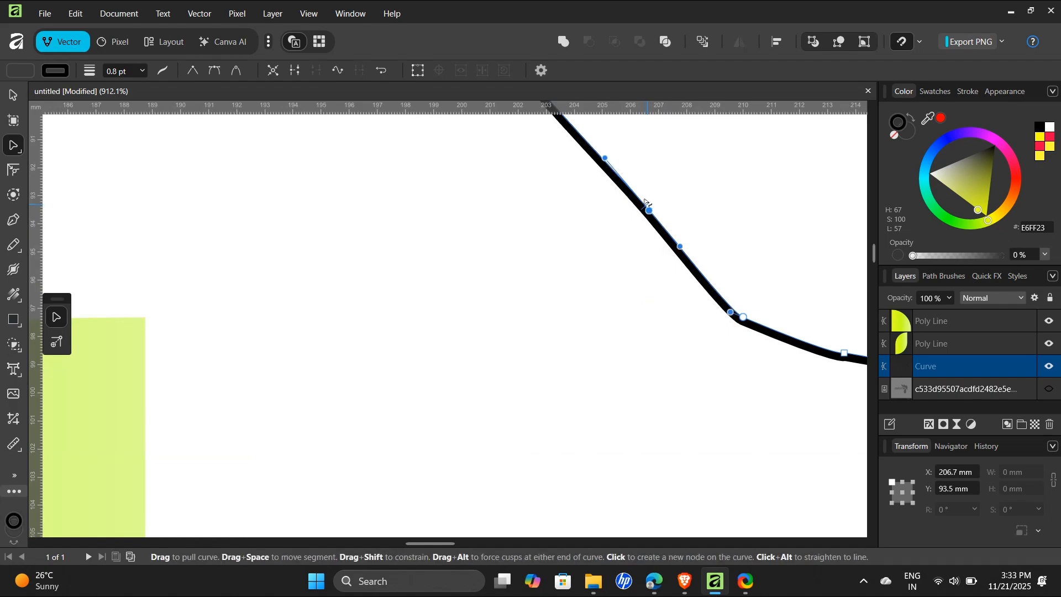
{"action": "scroll", "coordinate": [646, 205], "scroll_direction": "down", "scroll_amount": 9}
{"action": "scroll", "coordinate": [647, 202], "scroll_direction": "down", "scroll_amount": 3}
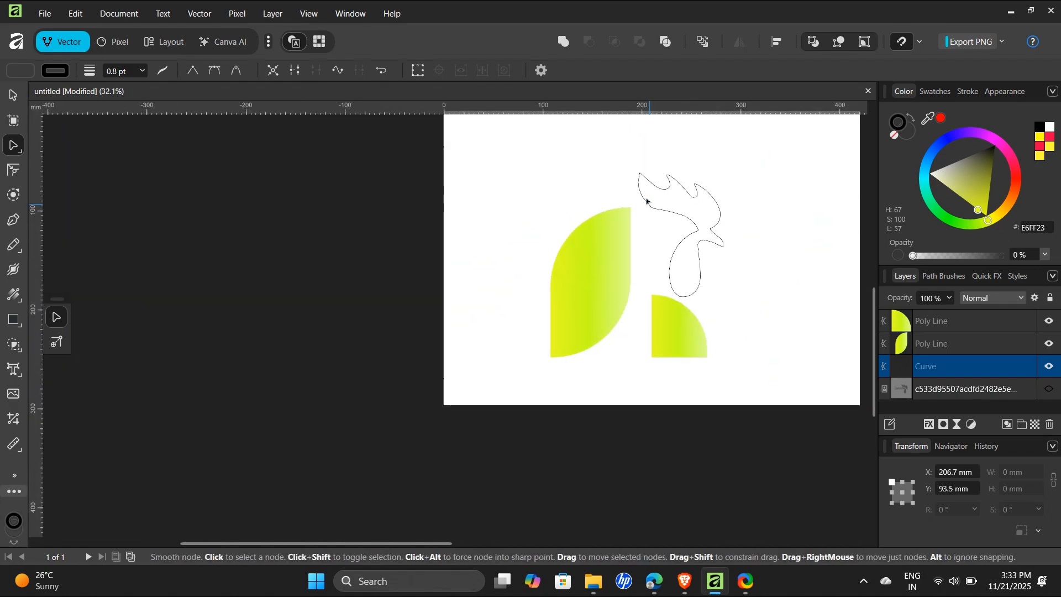
Select the rooster head curve and raise its fill opacity to 100%
{"action": "left_click", "coordinate": [12, 96]}
{"action": "left_click", "coordinate": [56, 71]}
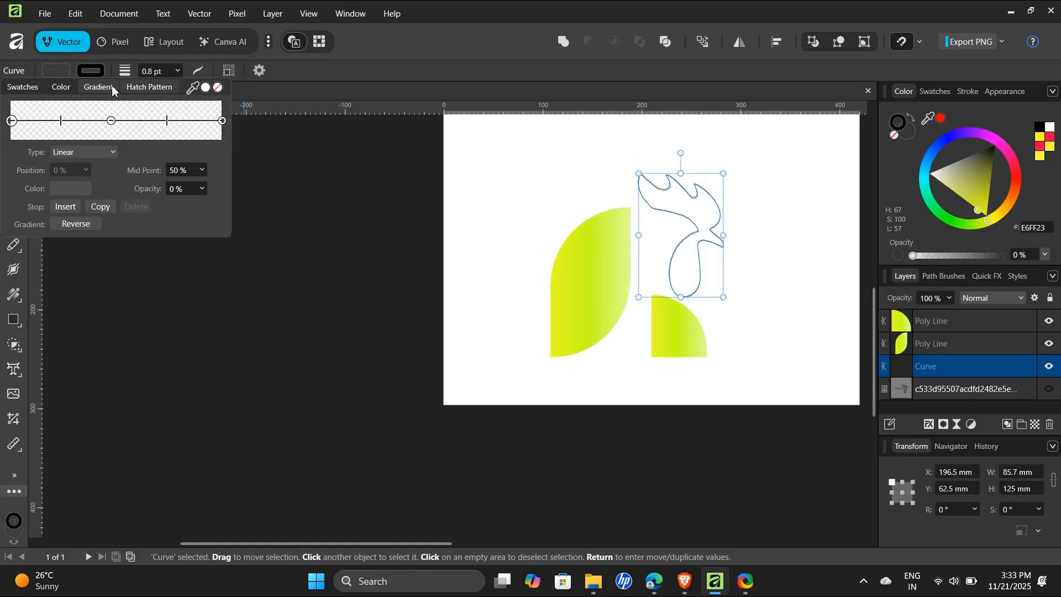
{"action": "left_click", "coordinate": [66, 87]}
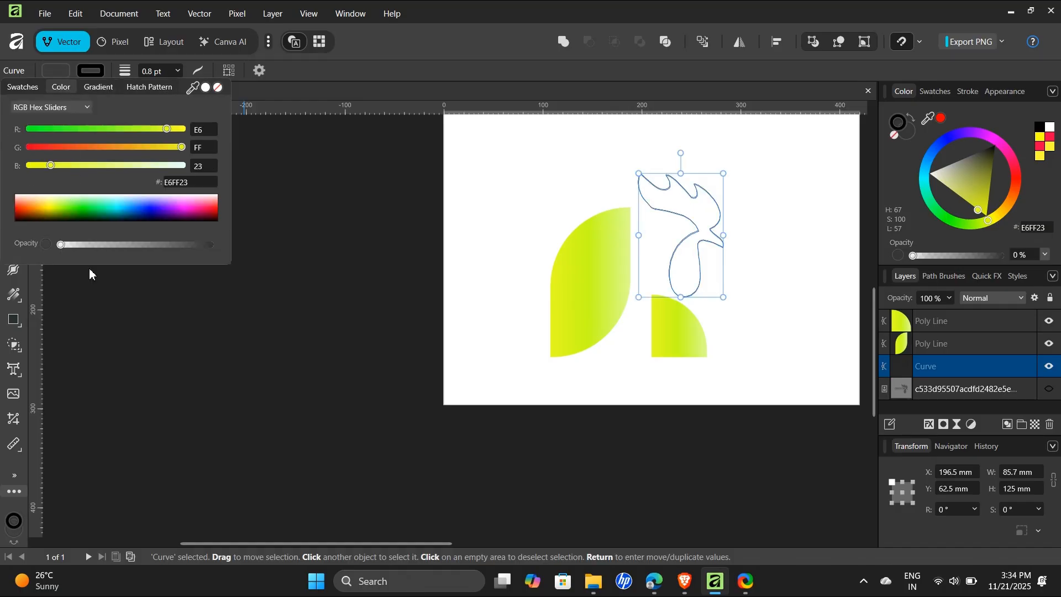
{"action": "left_click_drag", "start_coordinate": [61, 244], "coordinate": [266, 254]}
Set the first colour stop of the head's linear gradient fill to red FF1947
{"action": "left_click", "coordinate": [89, 89]}
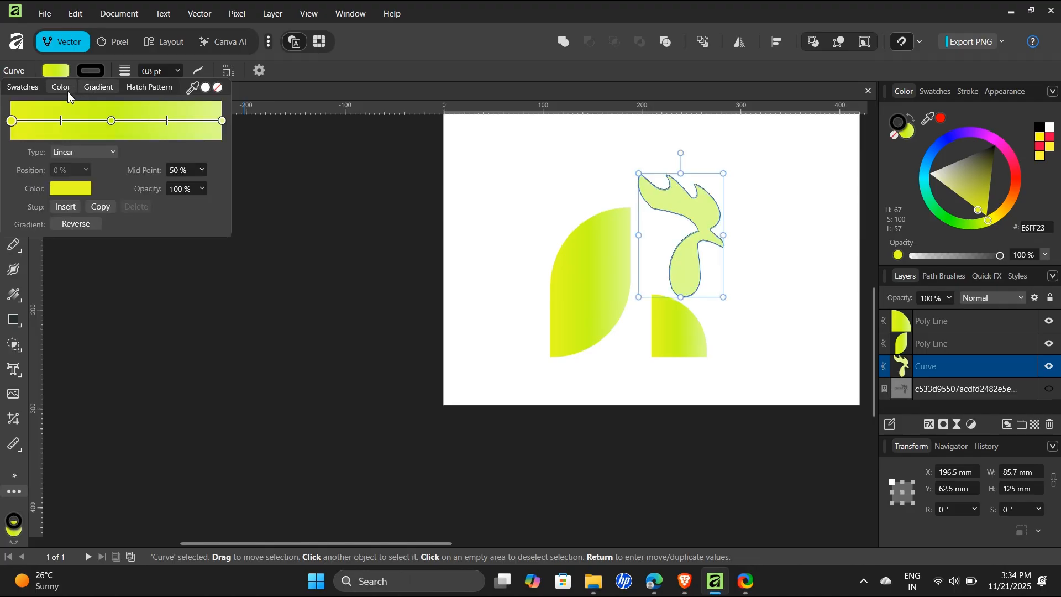
{"action": "left_click", "coordinate": [58, 190]}
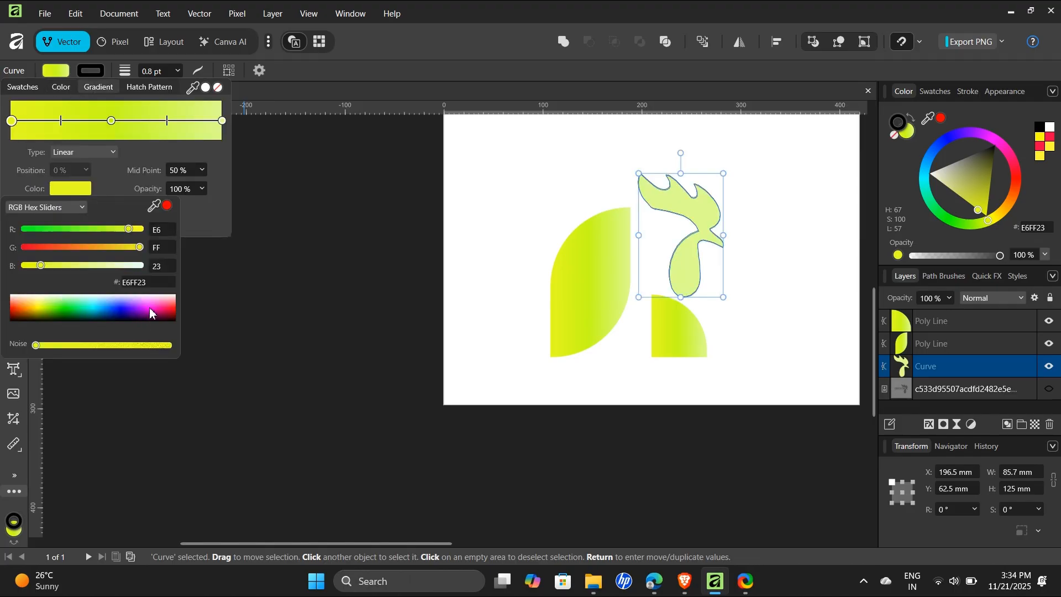
{"action": "left_click_drag", "start_coordinate": [150, 312], "coordinate": [171, 312]}
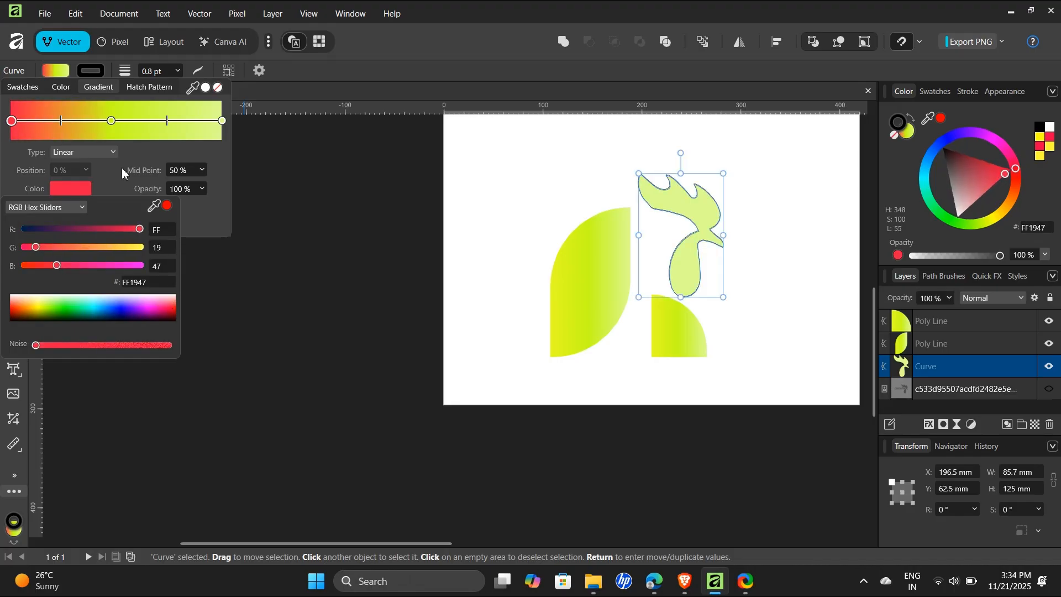
Set the middle stop of the head's gradient to pale pink FEC3FF
{"action": "left_click", "coordinate": [109, 127]}
{"action": "left_click", "coordinate": [111, 121]}
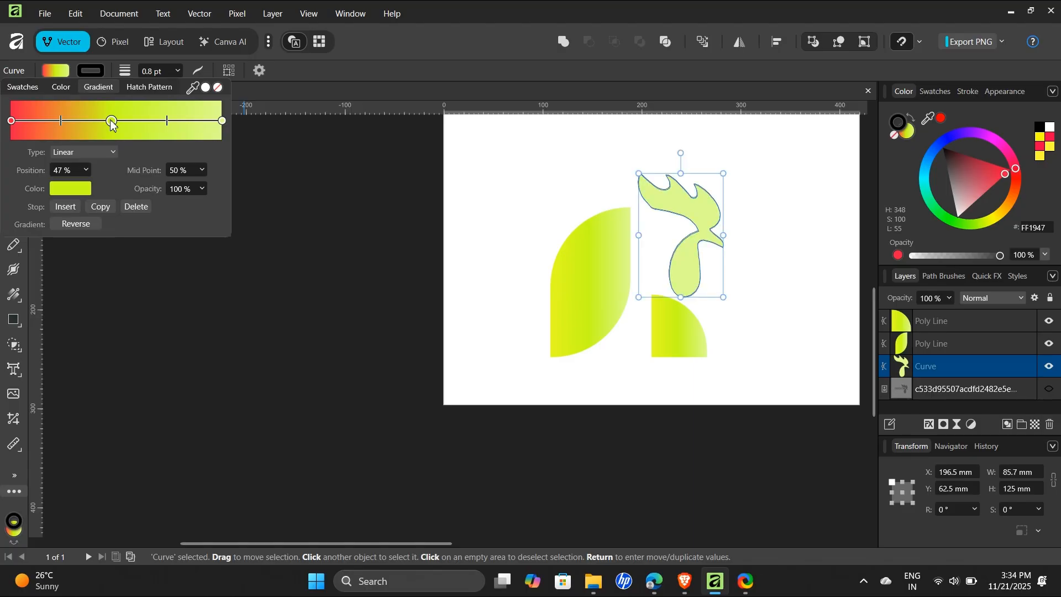
{"action": "left_click", "coordinate": [88, 189]}
{"action": "left_click", "coordinate": [171, 311]}
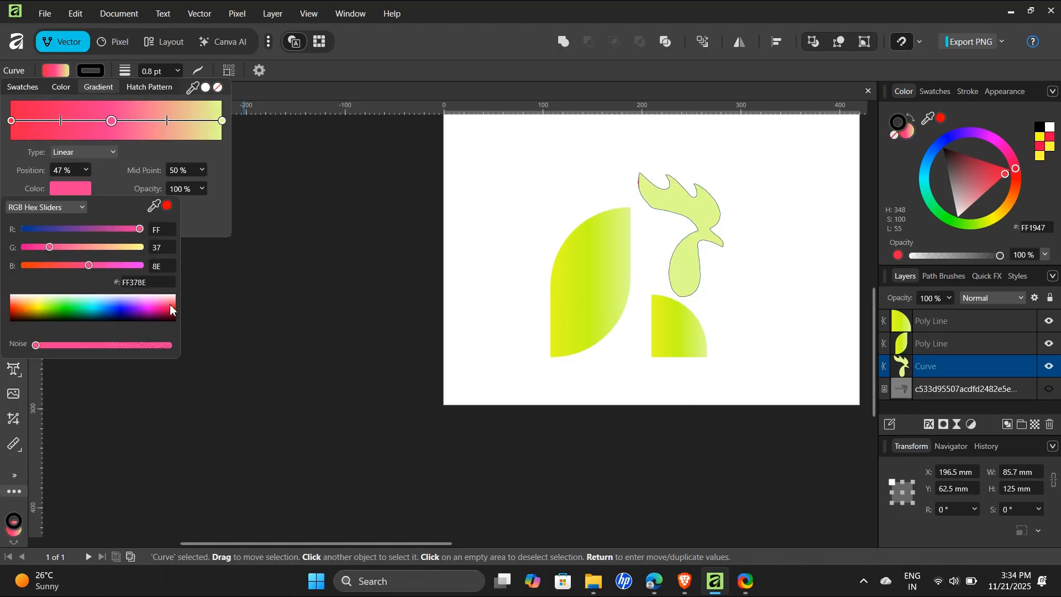
{"action": "left_click_drag", "start_coordinate": [171, 309], "coordinate": [149, 302]}
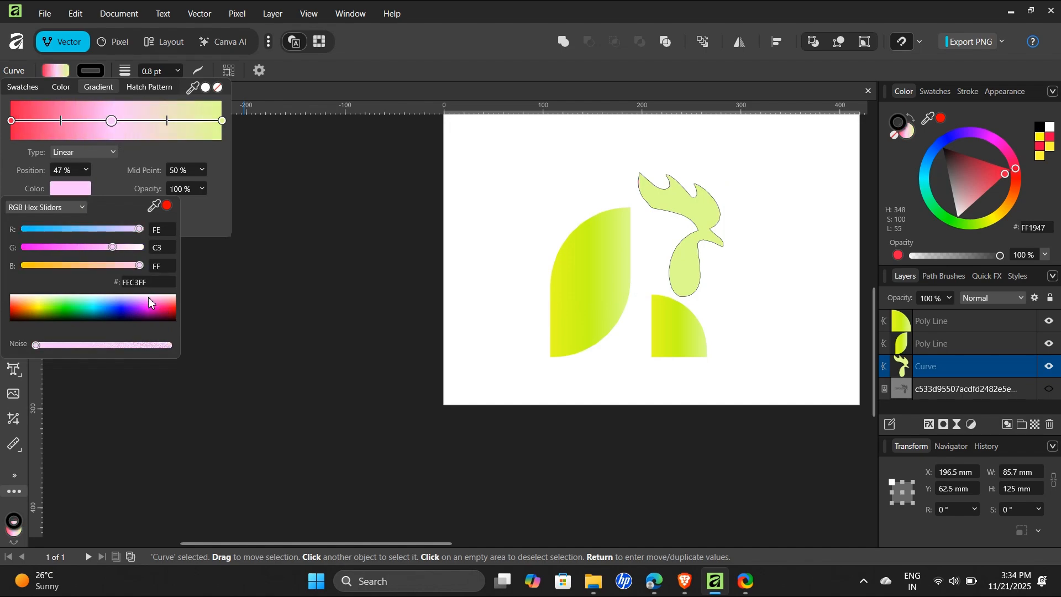
{"action": "left_click", "coordinate": [679, 221]}
{"action": "double_click", "coordinate": [680, 213]}
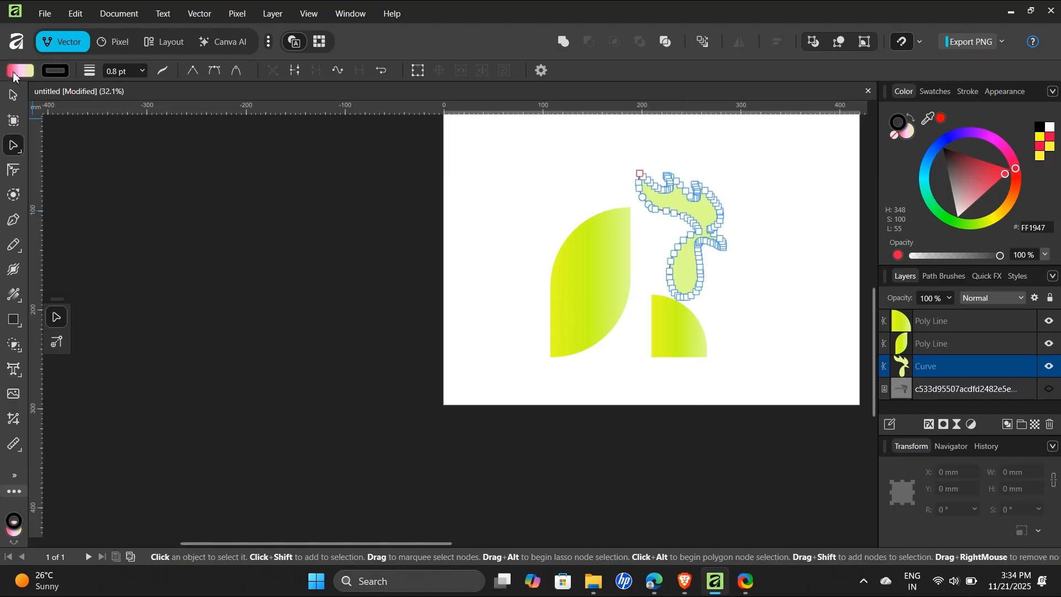
Set the end stop of the rooster head's gradient to crimson FA005E
{"action": "left_click", "coordinate": [13, 75]}
{"action": "left_click", "coordinate": [222, 120]}
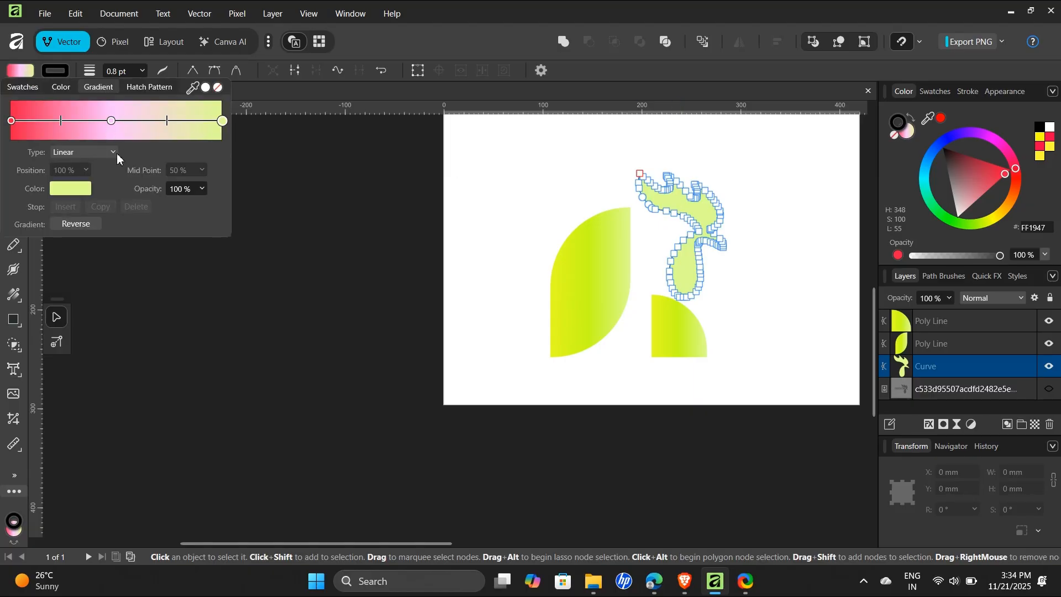
{"action": "left_click", "coordinate": [67, 189]}
{"action": "left_click_drag", "start_coordinate": [149, 308], "coordinate": [166, 309]}
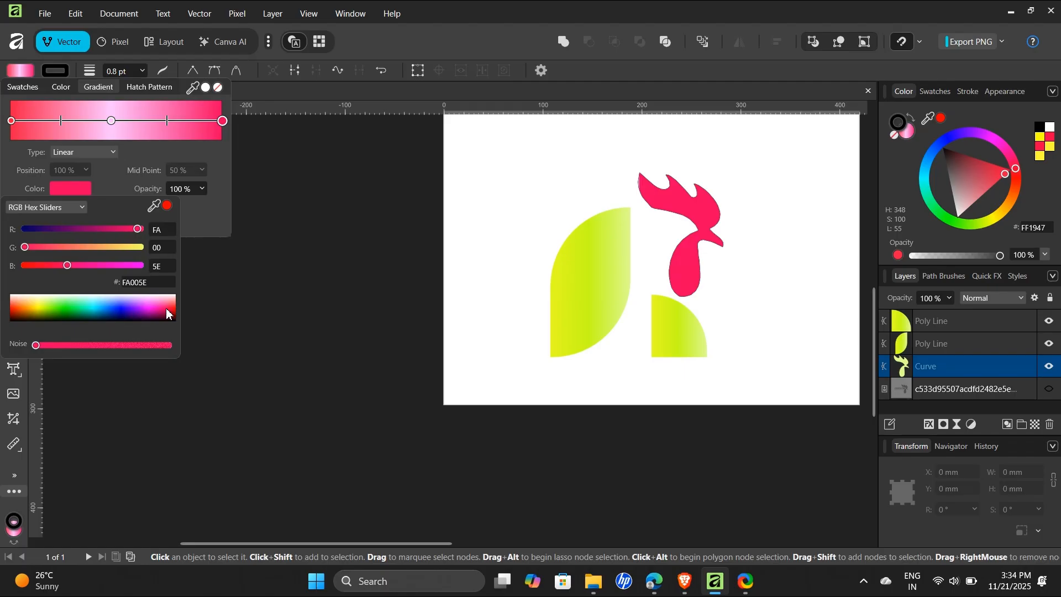
Recolour the gradient's middle stop to pink FF5F8F and select the gradient's first stop
{"action": "left_click", "coordinate": [111, 120]}
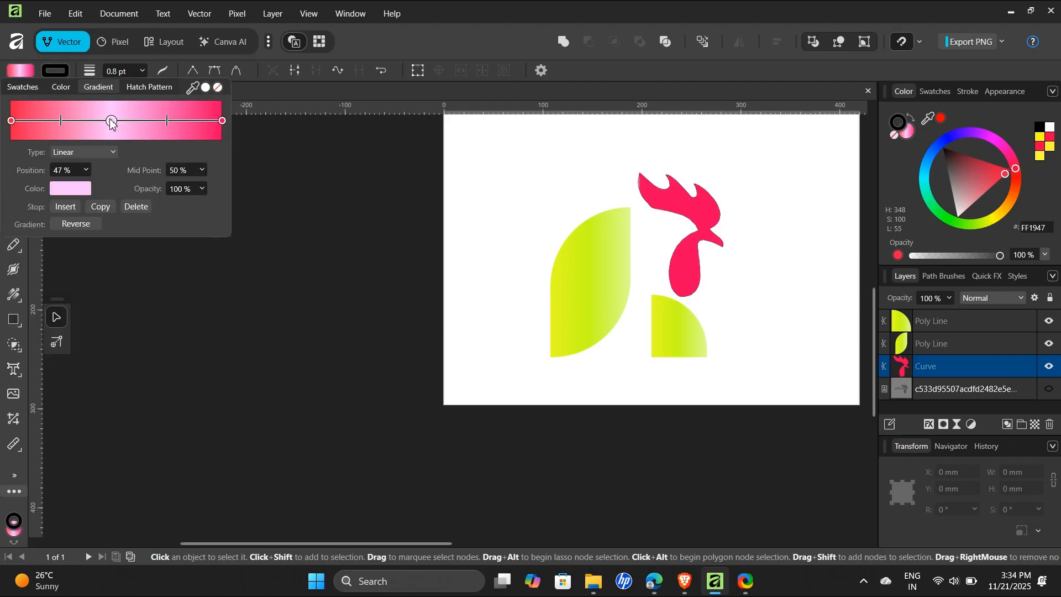
{"action": "left_click", "coordinate": [71, 188]}
{"action": "left_click", "coordinate": [164, 309]}
{"action": "left_click_drag", "start_coordinate": [164, 310], "coordinate": [170, 307]}
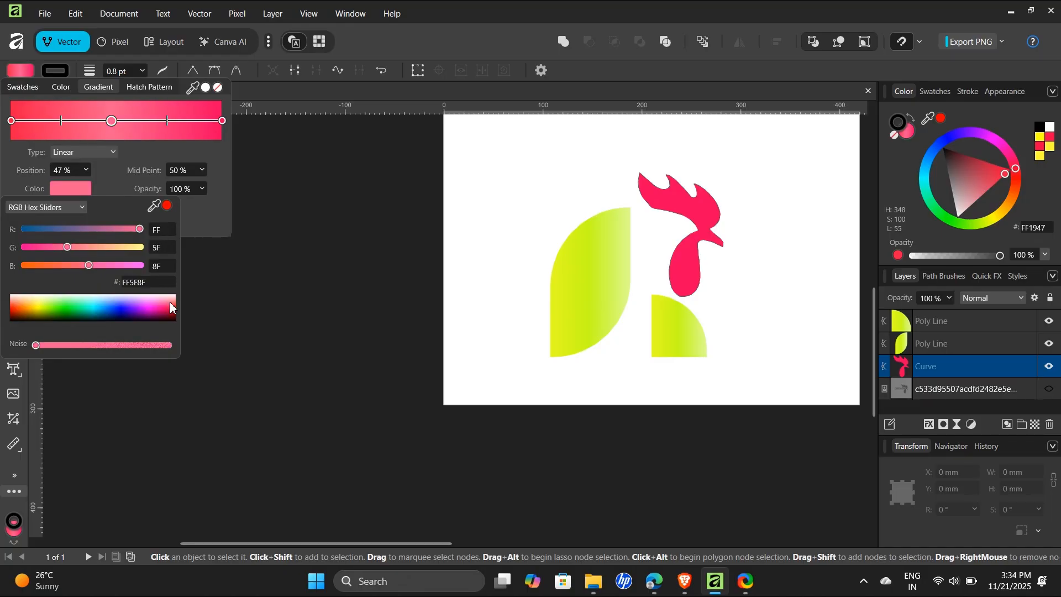
{"action": "left_click", "coordinate": [12, 120]}
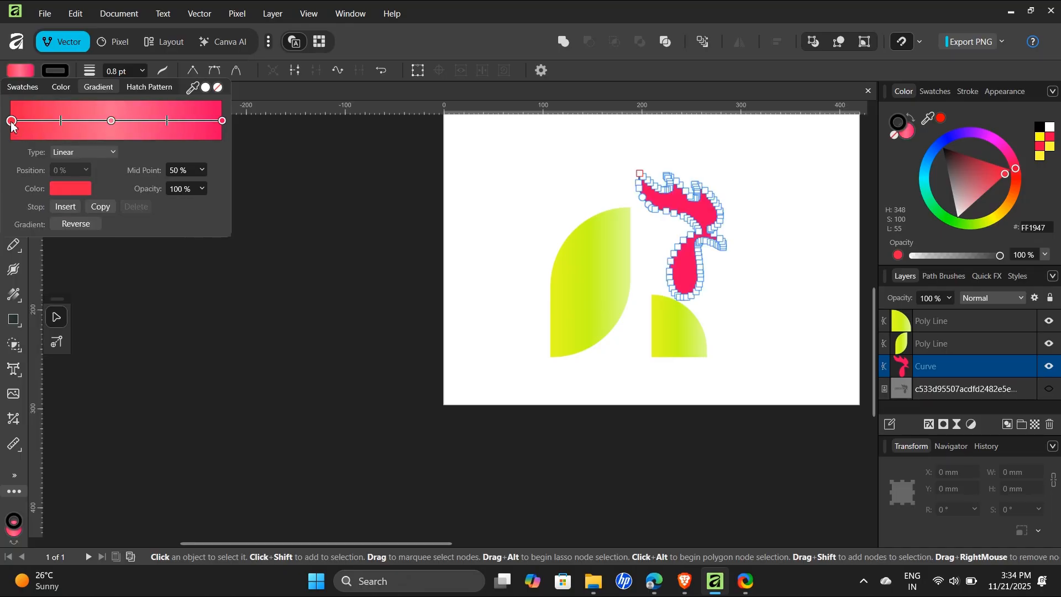
Set the first stop of the rooster head's gradient to pale pink FFCDD8 and deselect the head
{"action": "left_click", "coordinate": [61, 190]}
{"action": "left_click_drag", "start_coordinate": [170, 313], "coordinate": [170, 296]}
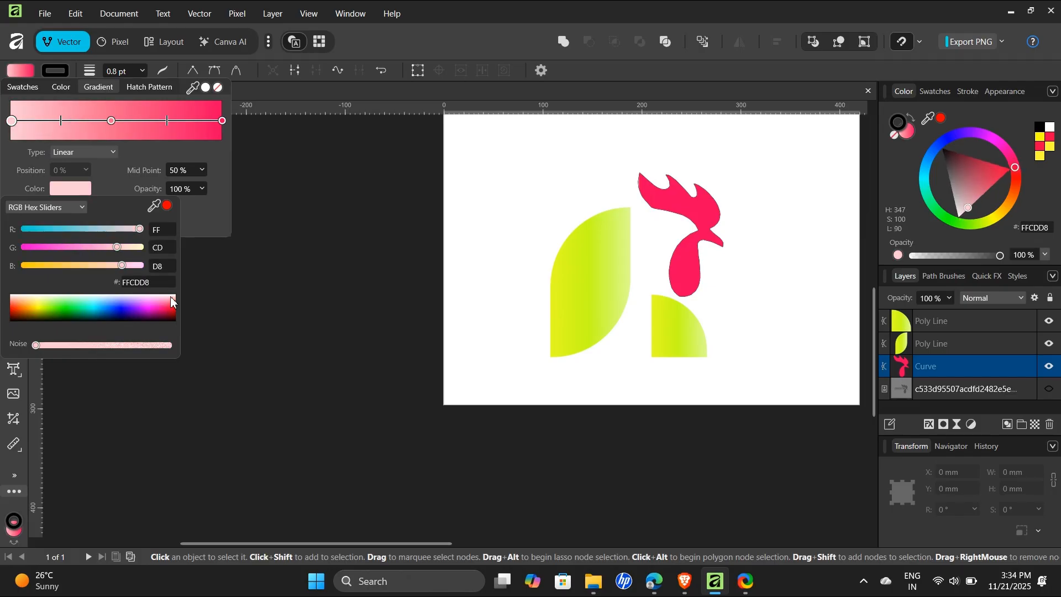
{"action": "left_click", "coordinate": [237, 263]}
{"action": "left_click", "coordinate": [239, 264]}
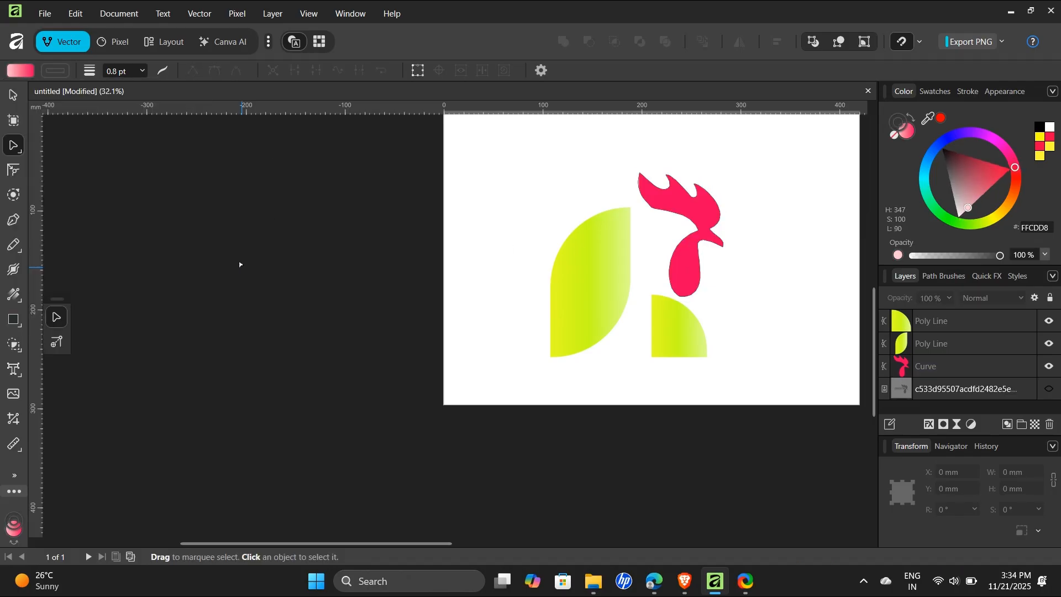
Make the rooster head's black outline fully transparent by lowering its stroke opacity to zero, and deselect the head
{"action": "left_click", "coordinate": [704, 207]}
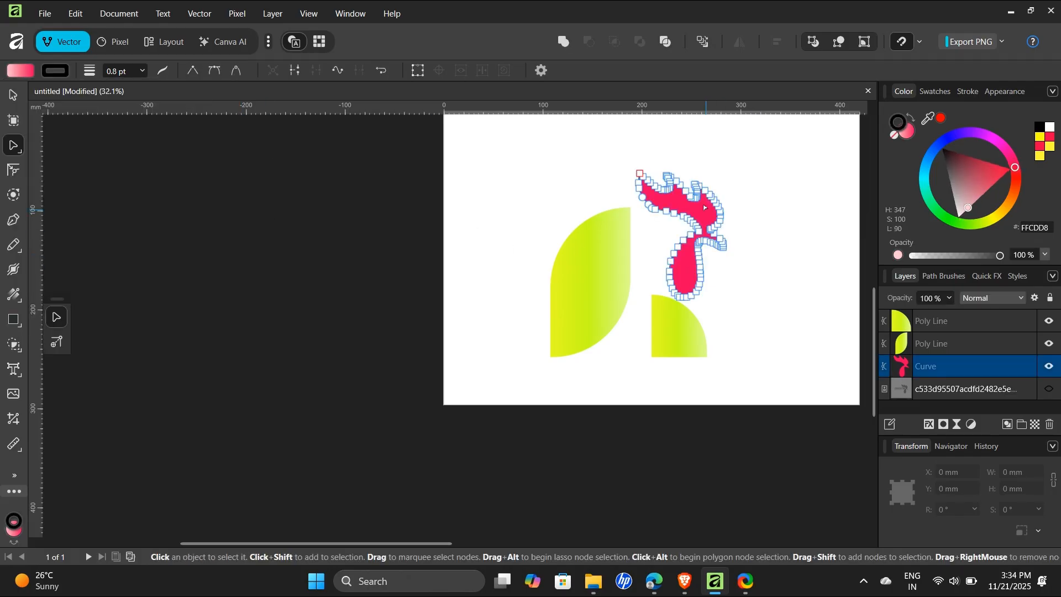
{"action": "left_click", "coordinate": [57, 72]}
{"action": "left_click_drag", "start_coordinate": [109, 242], "coordinate": [34, 249]}
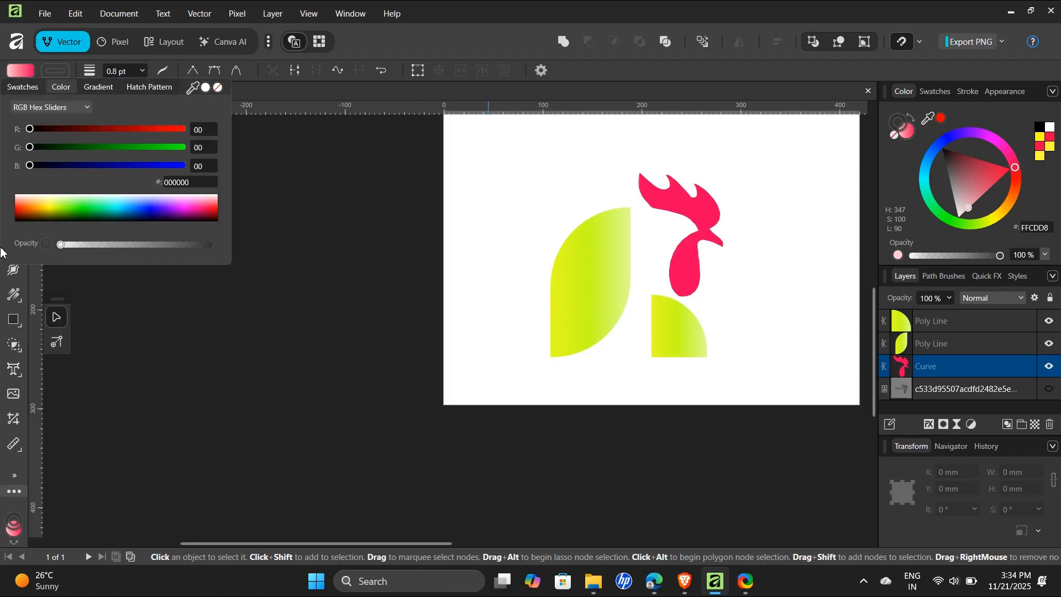
{"action": "left_click", "coordinate": [677, 183]}
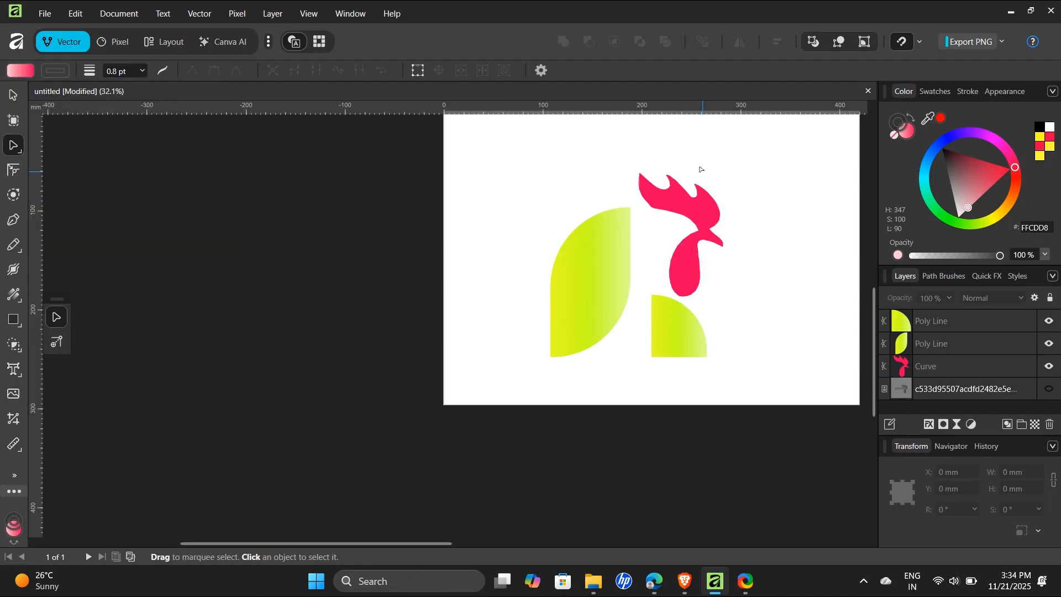
Nudge the quarter-circle to about X 211.3 mm, Y 187.6 mm and the leaf shape to about X 110.9 mm, Y 99.2 mm
{"action": "scroll", "coordinate": [700, 169], "scroll_direction": "up", "scroll_amount": 8}
{"action": "scroll", "coordinate": [687, 189], "scroll_direction": "down", "scroll_amount": 5}
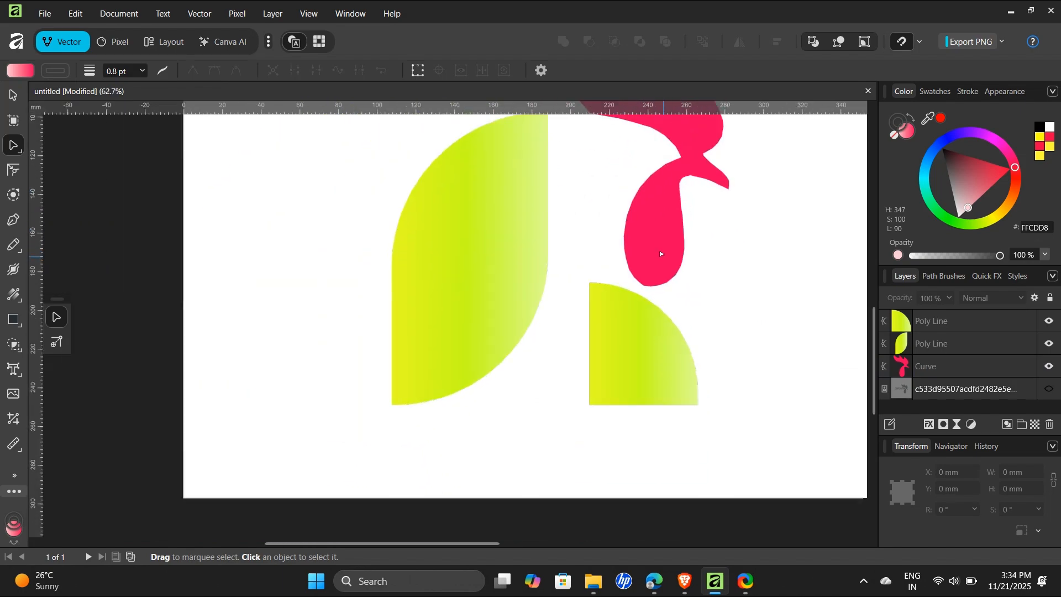
{"action": "scroll", "coordinate": [602, 209], "scroll_direction": "up", "scroll_amount": 2}
{"action": "left_click", "coordinate": [648, 380]}
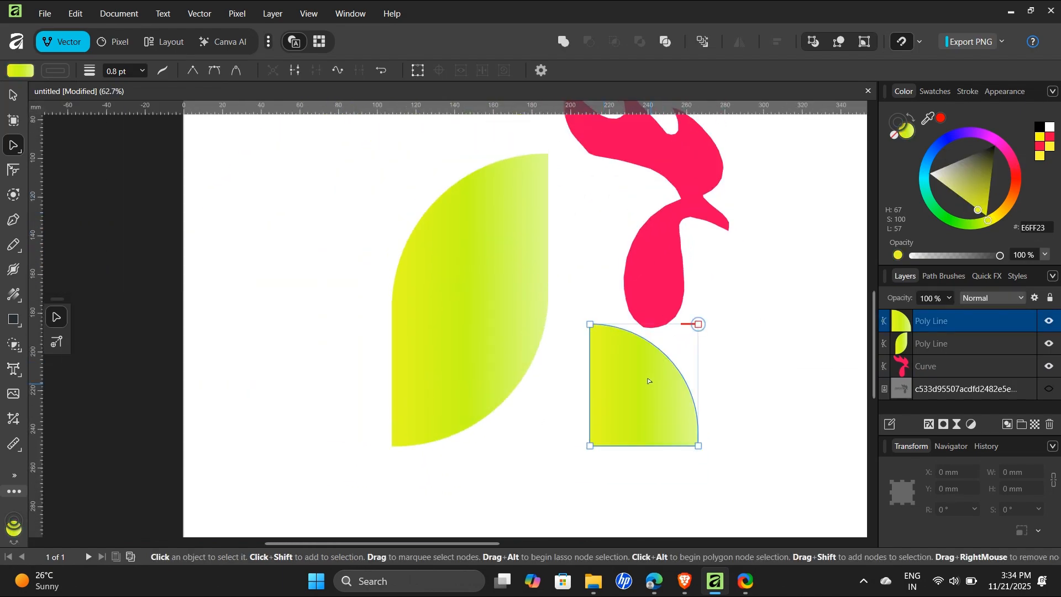
{"action": "left_click", "coordinate": [12, 96]}
{"action": "left_click_drag", "start_coordinate": [654, 429], "coordinate": [655, 435]}
{"action": "left_click", "coordinate": [483, 394]}
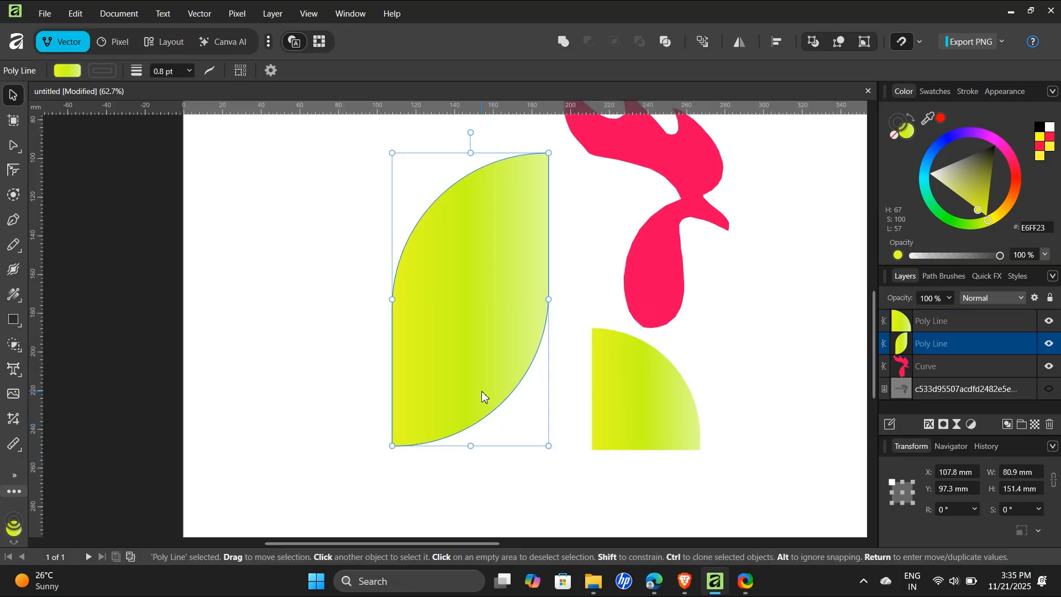
{"action": "mouse_move", "coordinate": [481, 391]}
{"action": "left_mouse_down"}
{"action": "mouse_move", "coordinate": [483, 405]}
{"action": "mouse_move", "coordinate": [512, 405]}
{"action": "mouse_move", "coordinate": [479, 407]}
{"action": "mouse_move", "coordinate": [487, 397]}
{"action": "left_mouse_up"}
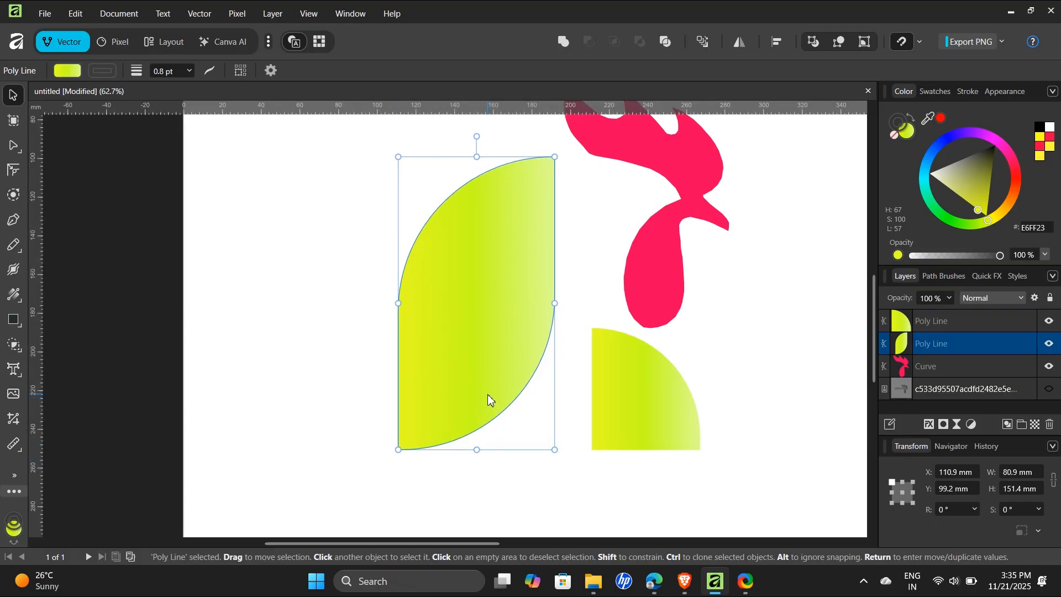
Move the rooster head slightly up and to the left, closer to the leaf shape, and deselect it
{"action": "scroll", "coordinate": [481, 386], "scroll_direction": "up", "scroll_amount": 3}
{"action": "left_click", "coordinate": [646, 247]}
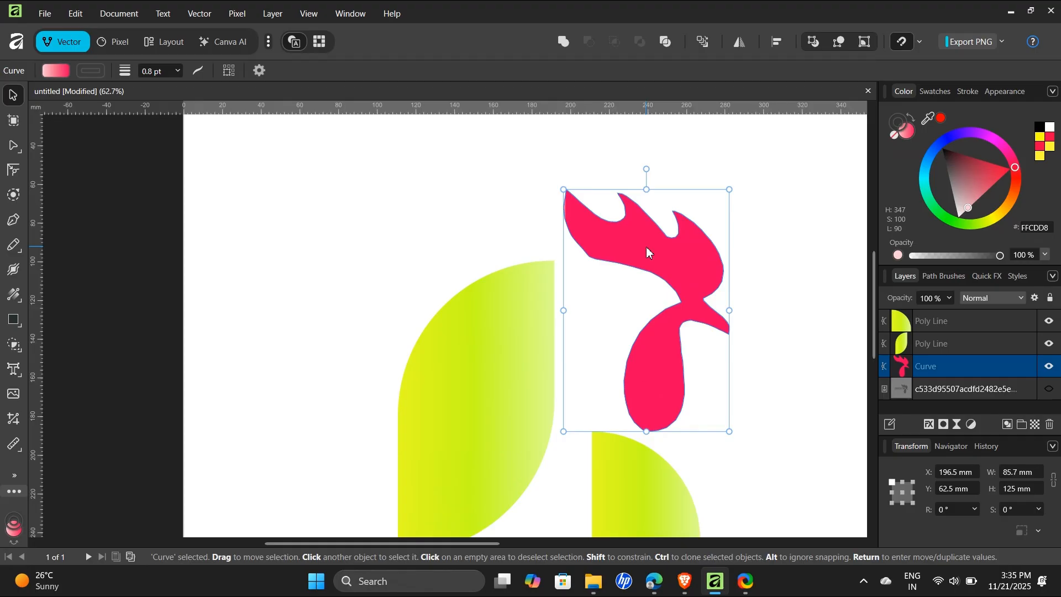
{"action": "key", "text": "a"}
{"action": "left_click", "coordinate": [13, 95]}
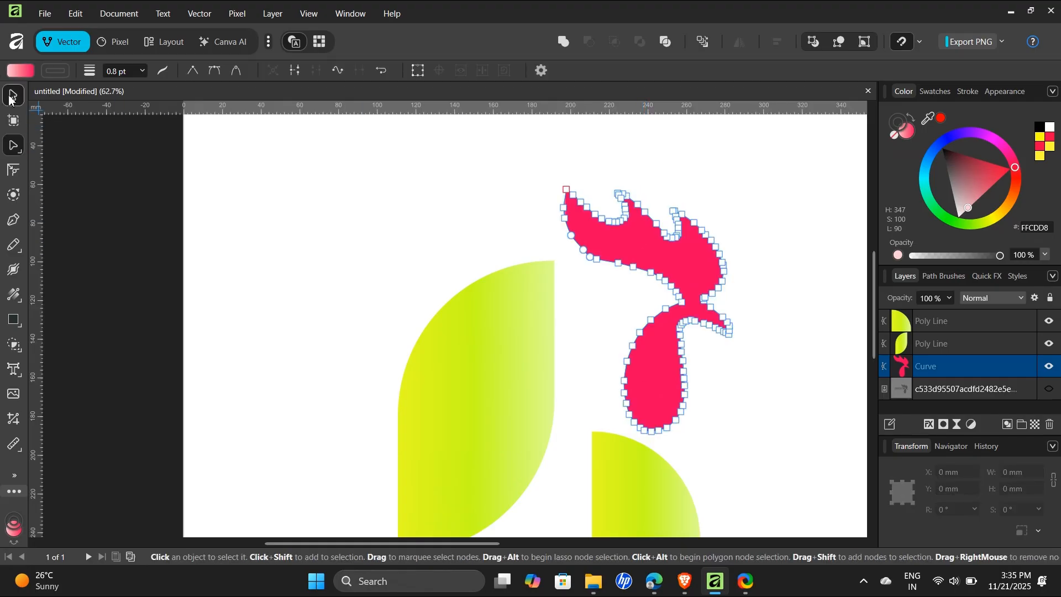
{"action": "mouse_move", "coordinate": [637, 237]}
{"action": "left_mouse_down"}
{"action": "mouse_move", "coordinate": [624, 237]}
{"action": "mouse_move", "coordinate": [634, 230]}
{"action": "left_mouse_up"}
{"action": "left_click", "coordinate": [333, 208]}
{"action": "scroll", "coordinate": [581, 265], "scroll_direction": "down", "scroll_amount": 5}
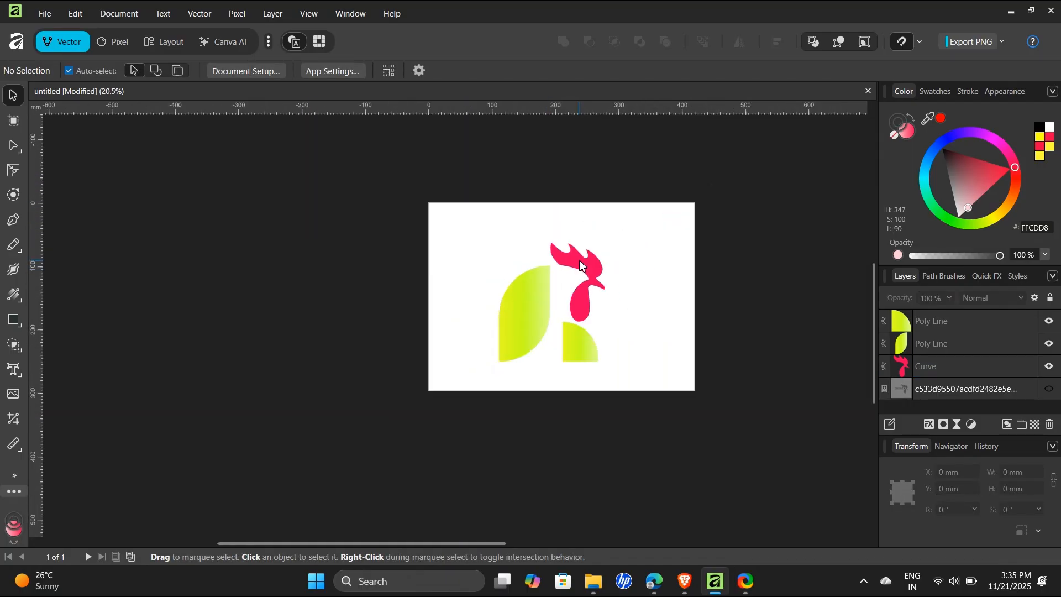
Set the middle stop of the leaf shape's gradient to yellow FCFF05
{"action": "scroll", "coordinate": [576, 337], "scroll_direction": "up", "scroll_amount": 4}
{"action": "left_click", "coordinate": [485, 301]}
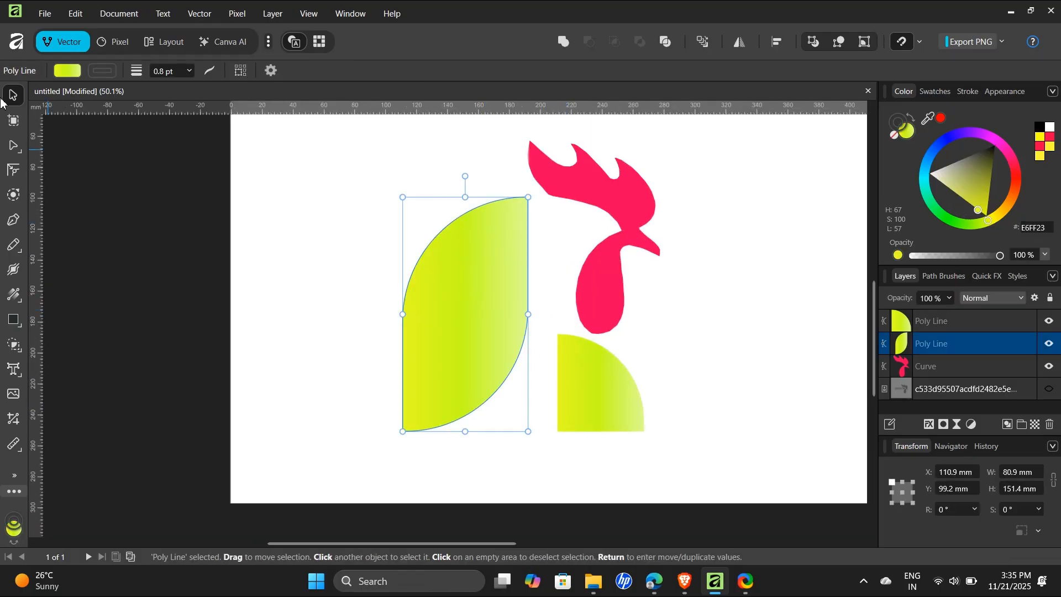
{"action": "left_click", "coordinate": [62, 71]}
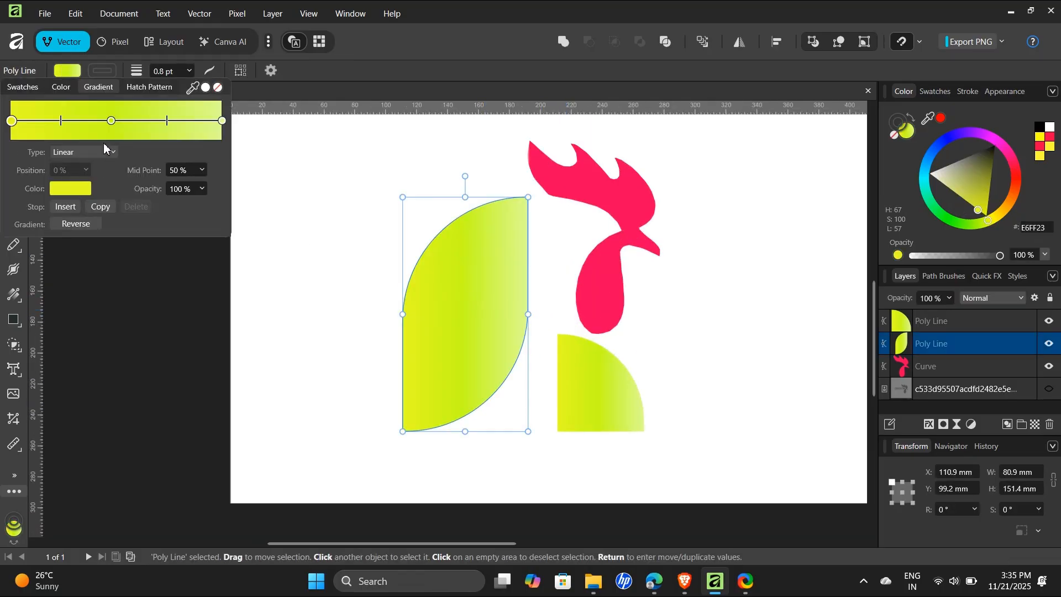
{"action": "left_click", "coordinate": [111, 121]}
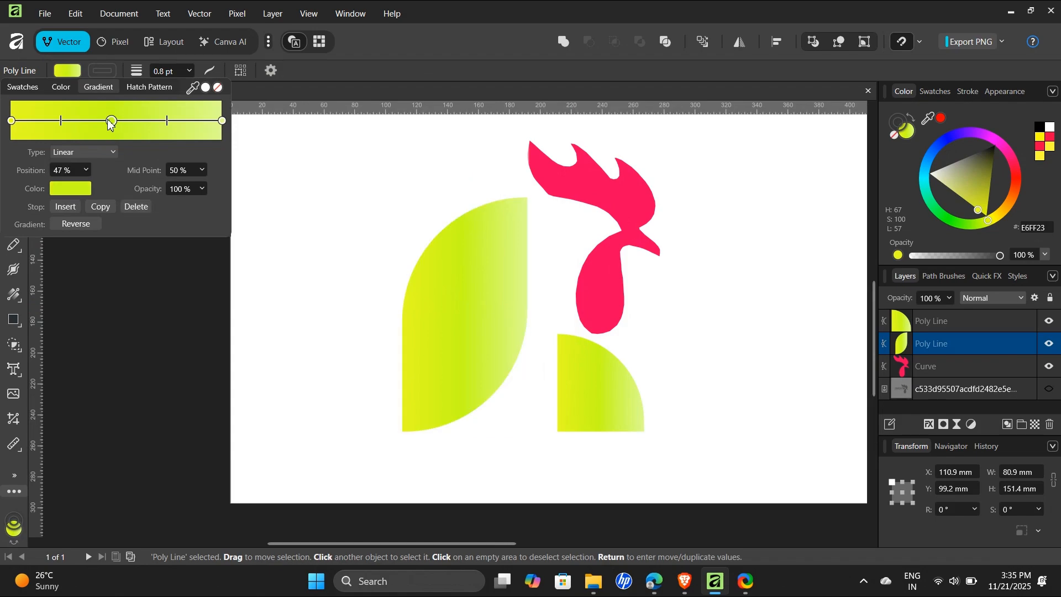
{"action": "left_click", "coordinate": [71, 190]}
{"action": "left_click_drag", "start_coordinate": [38, 306], "coordinate": [38, 308]}
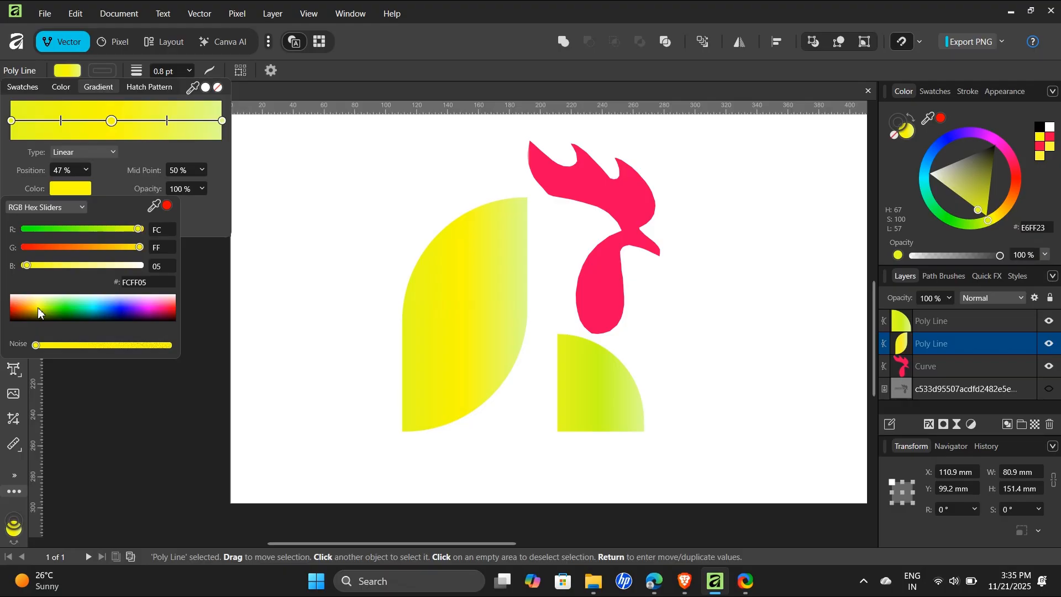
Set the first stop of the leaf shape's gradient to light yellow F5FF4B
{"action": "left_click", "coordinate": [7, 125]}
{"action": "left_click", "coordinate": [12, 122]}
{"action": "left_click", "coordinate": [63, 191]}
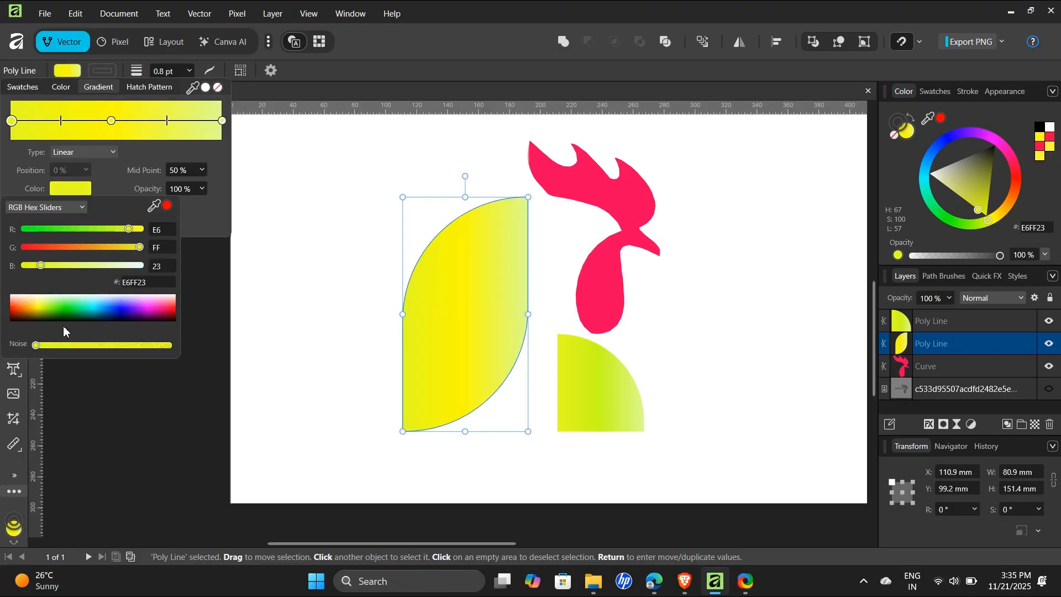
{"action": "left_click_drag", "start_coordinate": [37, 314], "coordinate": [39, 308]}
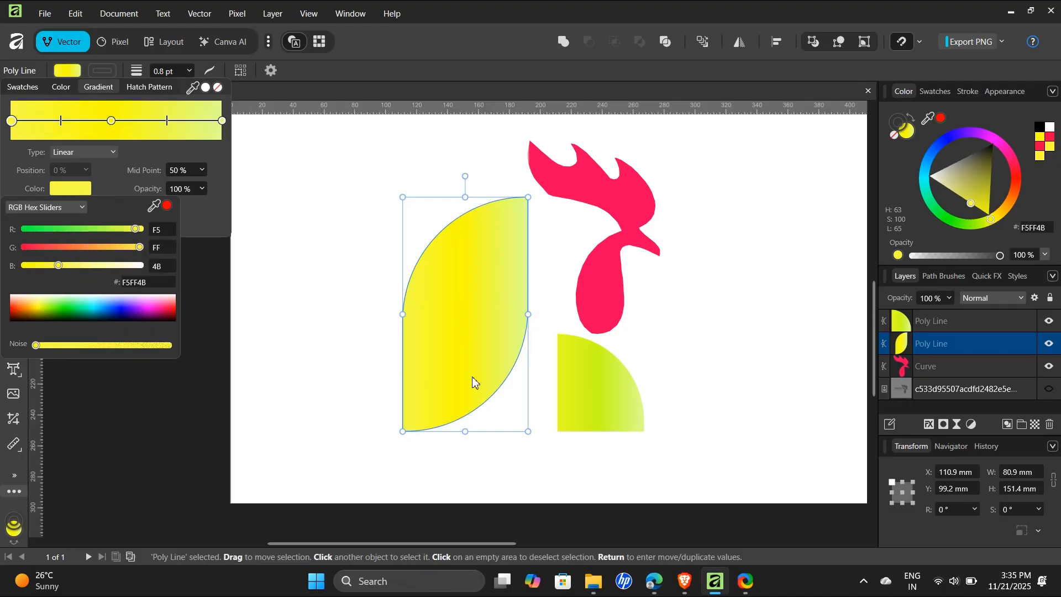
Set the first stop of the quarter-circle's gradient to yellow FCFF19
{"action": "left_click", "coordinate": [581, 382]}
{"action": "left_click", "coordinate": [67, 71]}
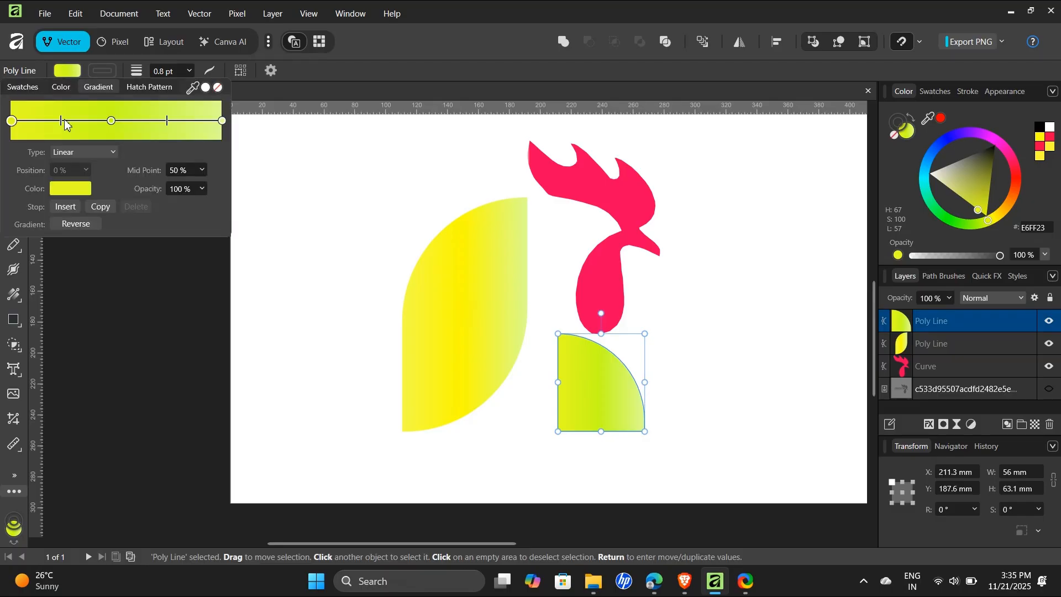
{"action": "left_click", "coordinate": [69, 191]}
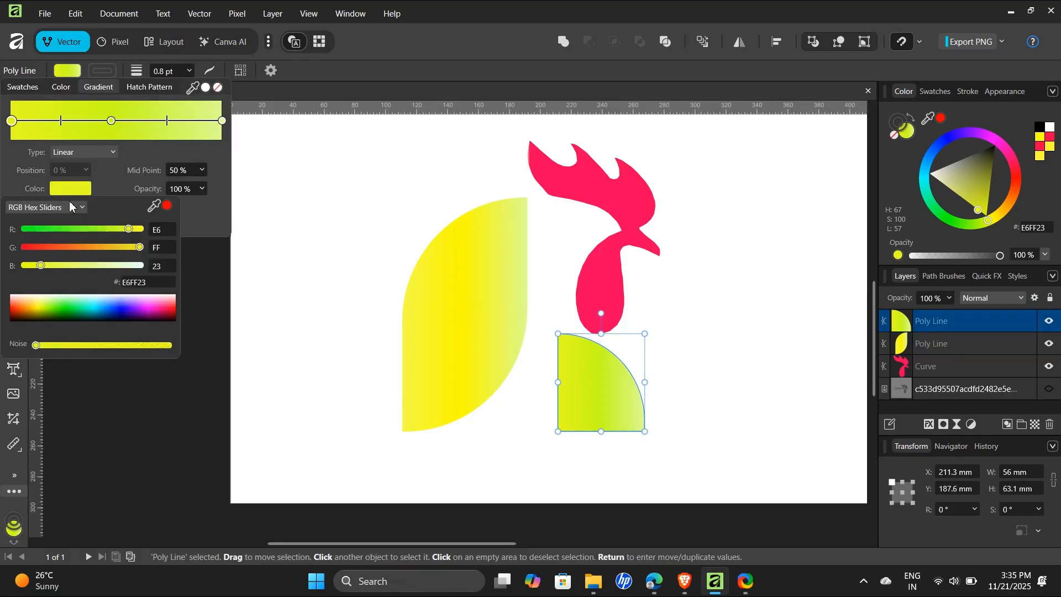
{"action": "left_click", "coordinate": [36, 312]}
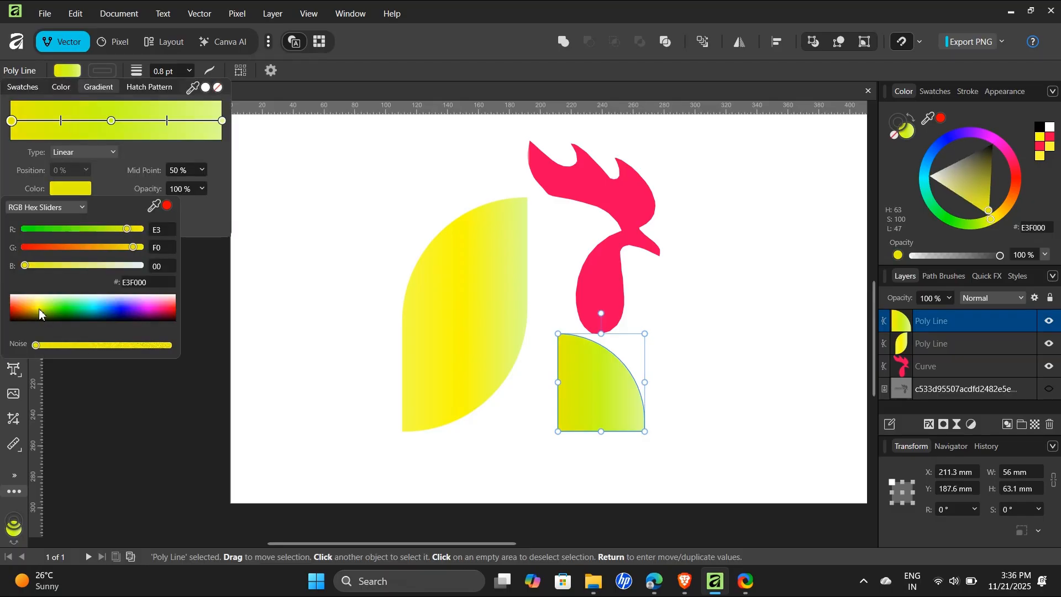
{"action": "left_click", "coordinate": [40, 317]}
{"action": "left_click", "coordinate": [38, 311]}
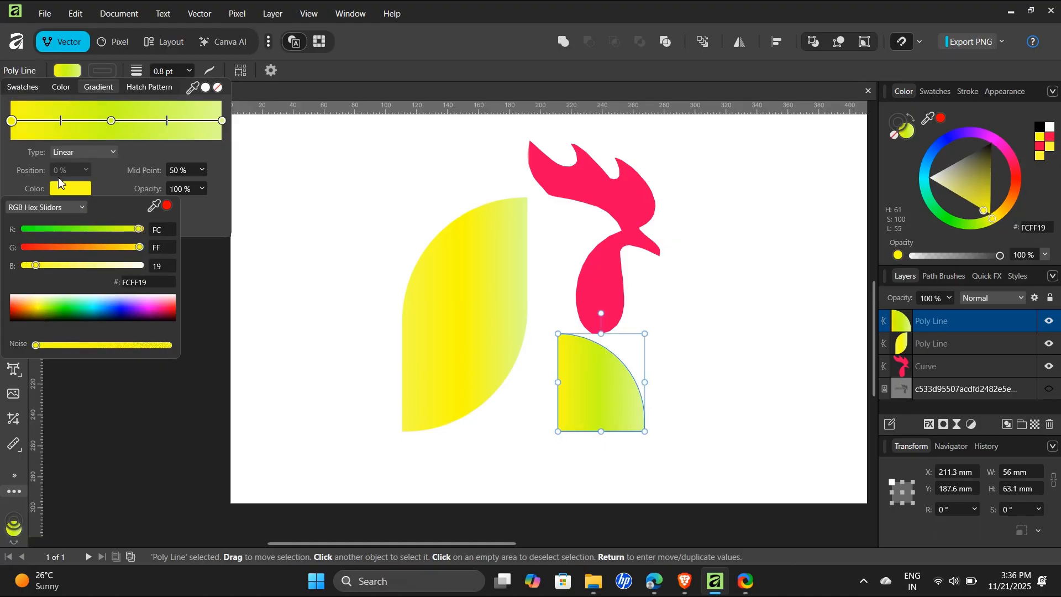
Set the middle stop of the quarter-circle's gradient to yellow FAF800, deselect the shape and check the whole logo
{"action": "left_click", "coordinate": [111, 120]}
{"action": "left_click", "coordinate": [69, 190]}
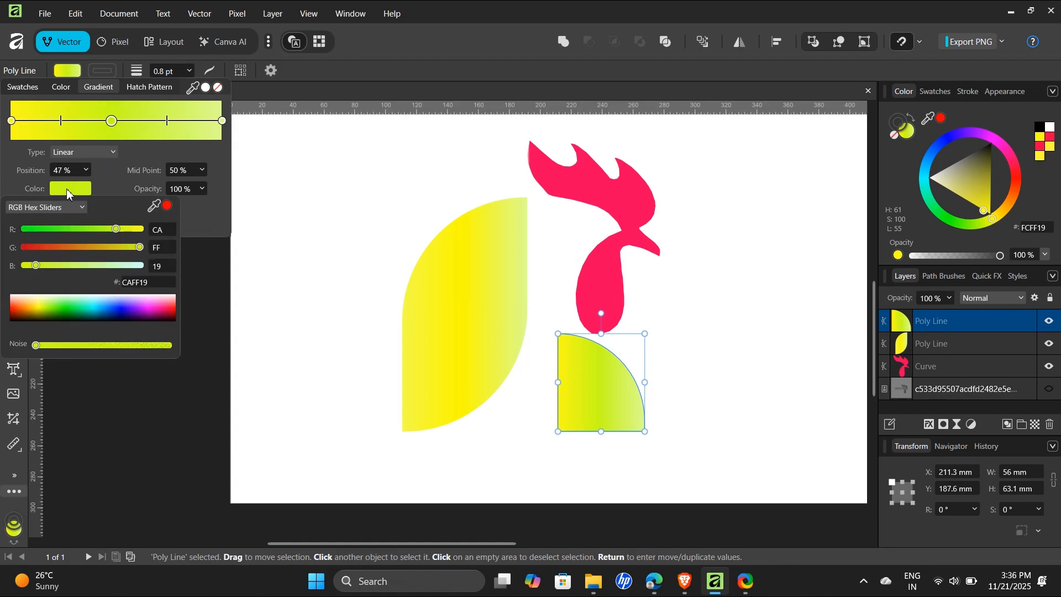
{"action": "left_click_drag", "start_coordinate": [39, 315], "coordinate": [37, 313]}
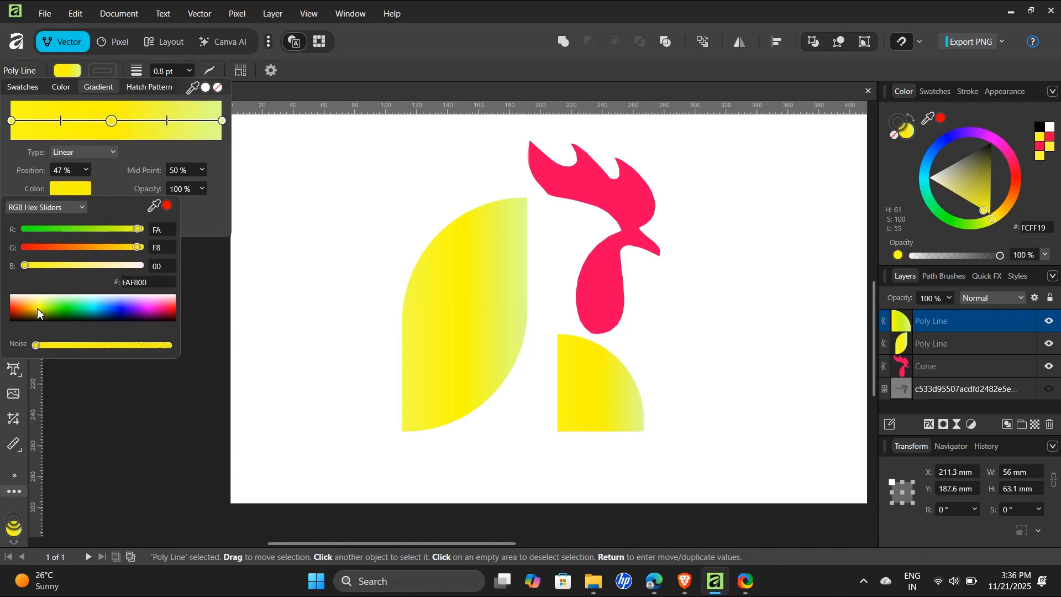
{"action": "left_click", "coordinate": [178, 384]}
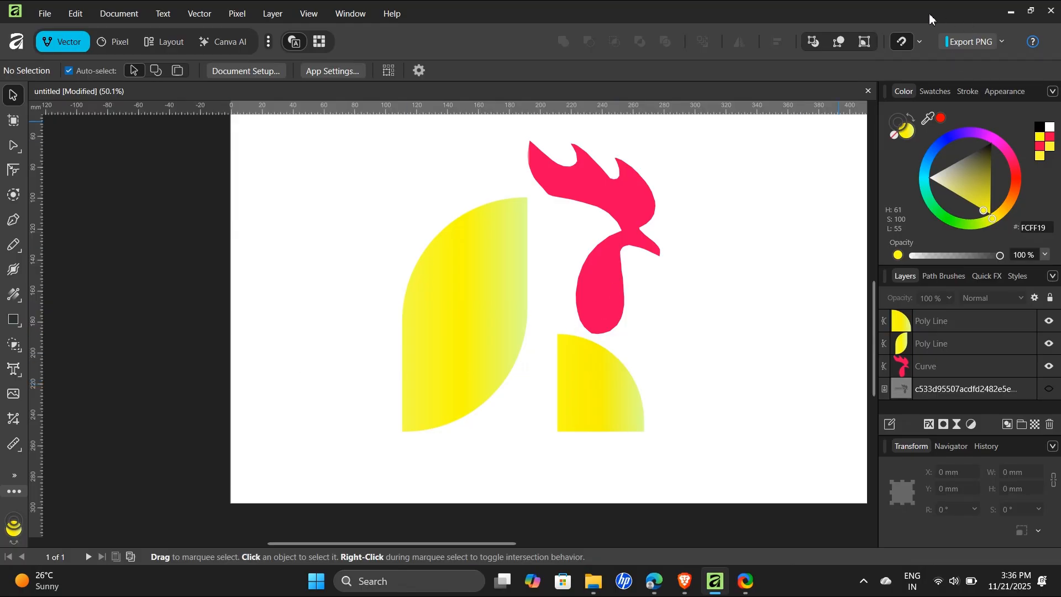
{"action": "scroll", "coordinate": [663, 268], "scroll_direction": "down", "scroll_amount": 2}
{"action": "scroll", "coordinate": [660, 264], "scroll_direction": "up", "scroll_amount": 4}
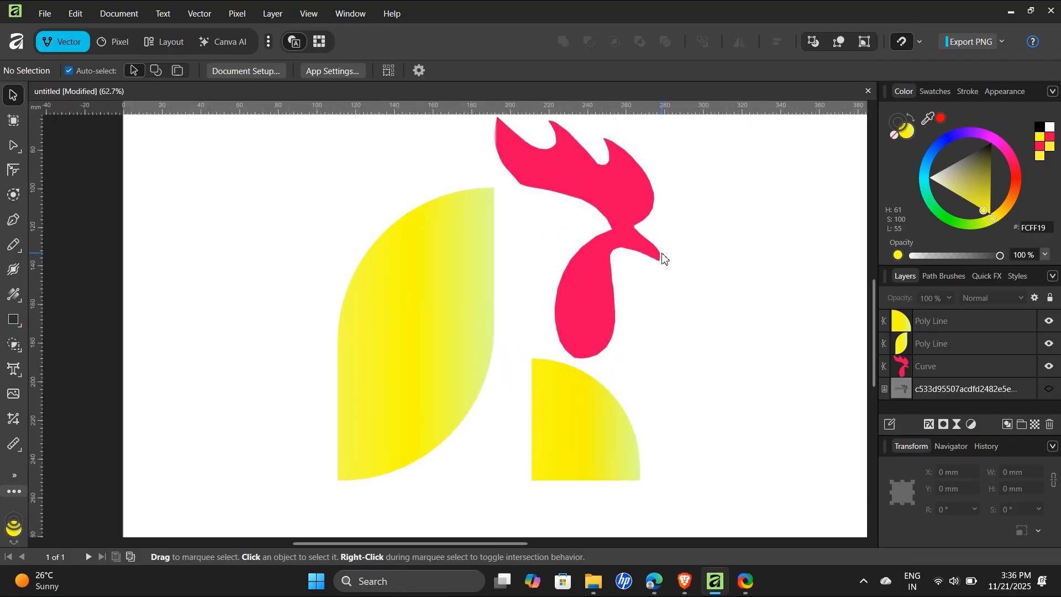
{"action": "scroll", "coordinate": [650, 253], "scroll_direction": "down", "scroll_amount": 3}
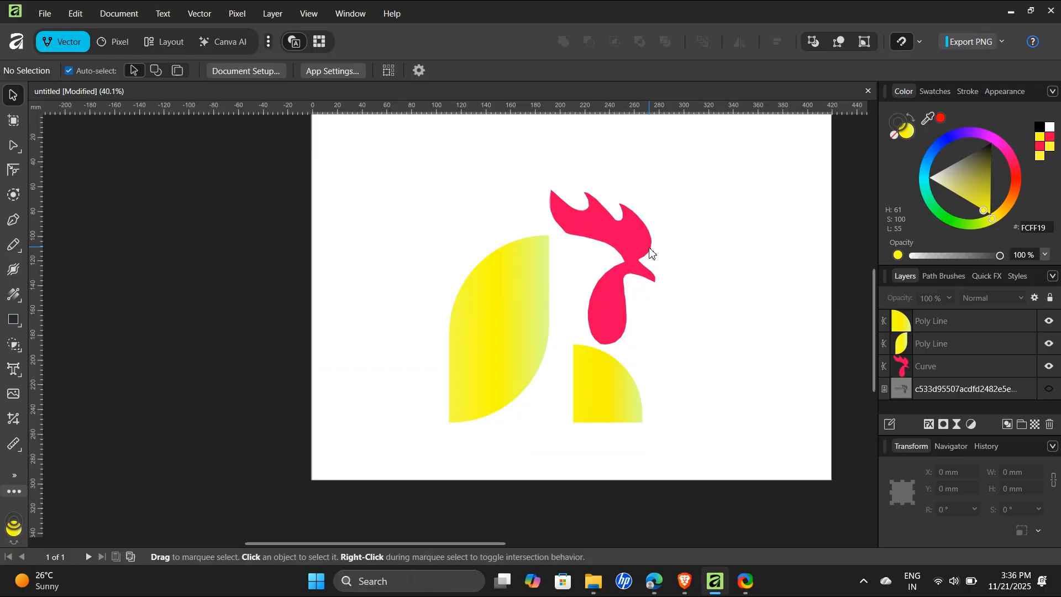